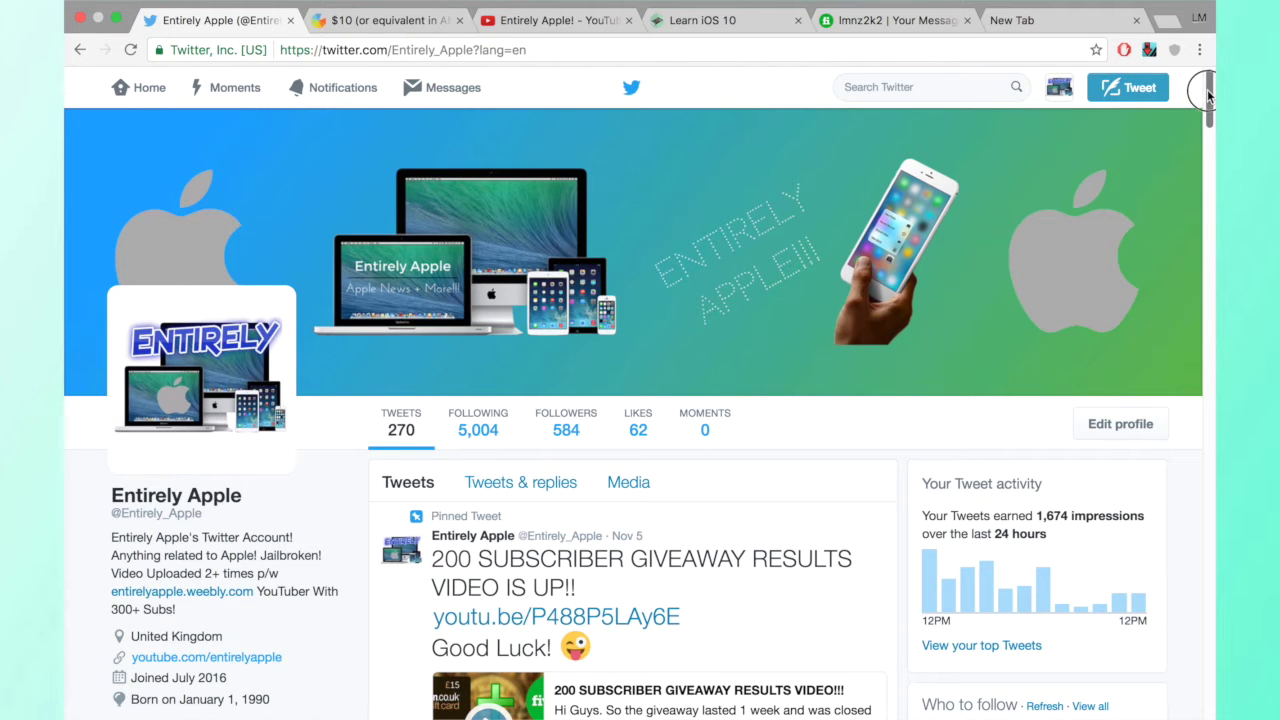
- Scroll through the current page, then open and dismiss Chrome's application menu
scroll(1208, 95, down, 1)
scroll(1203, 95, down, 3)
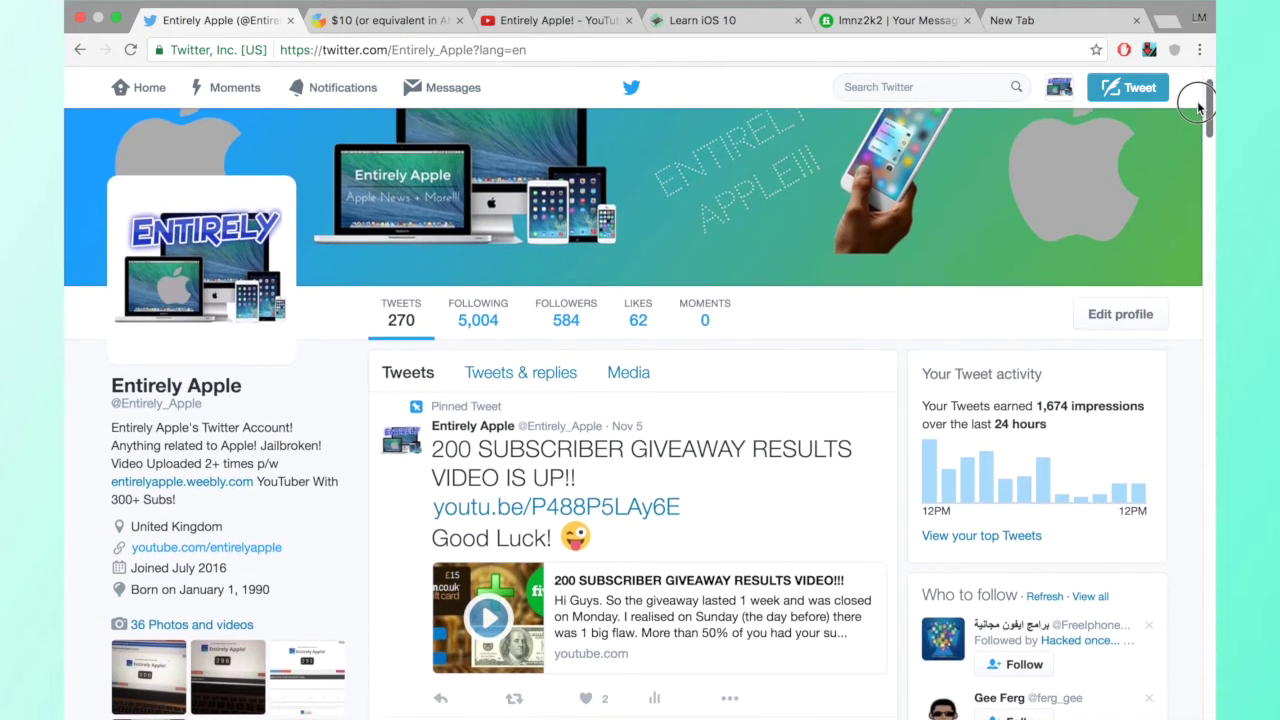
scroll(1196, 105, down, 1)
scroll(1194, 90, up, 2)
scroll(1192, 80, up, 3)
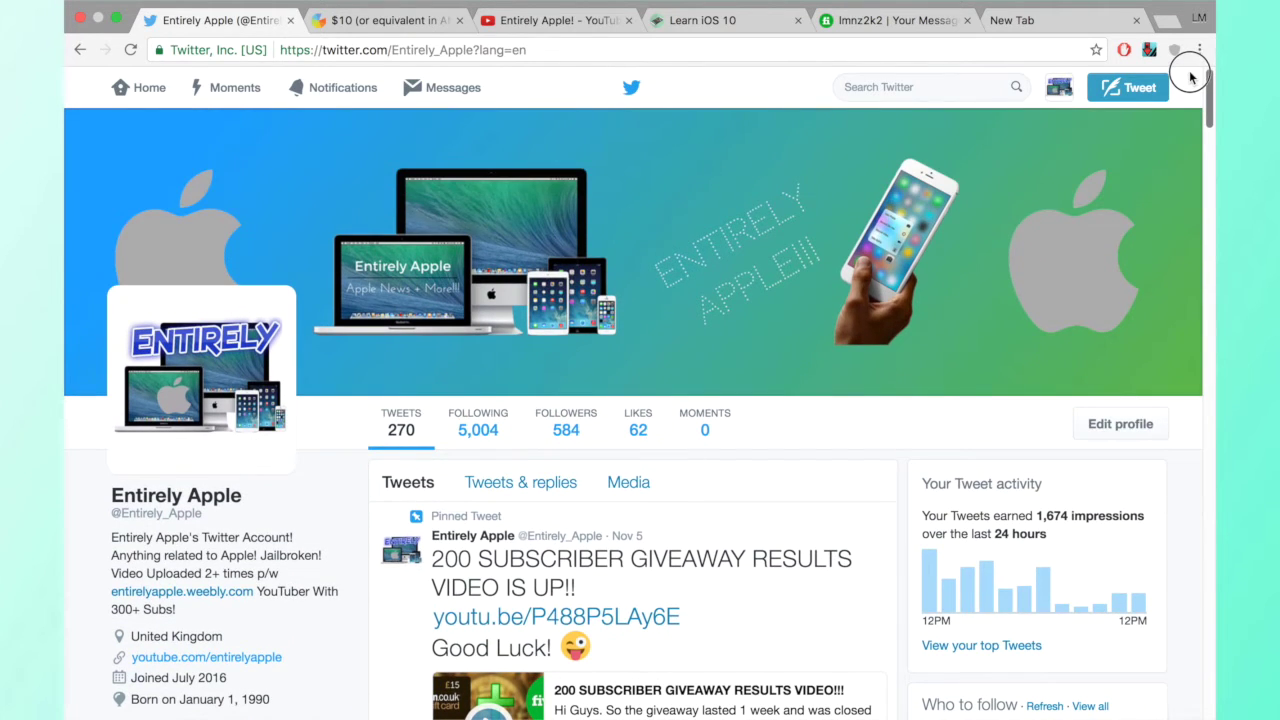
scroll(1192, 88, down, 2)
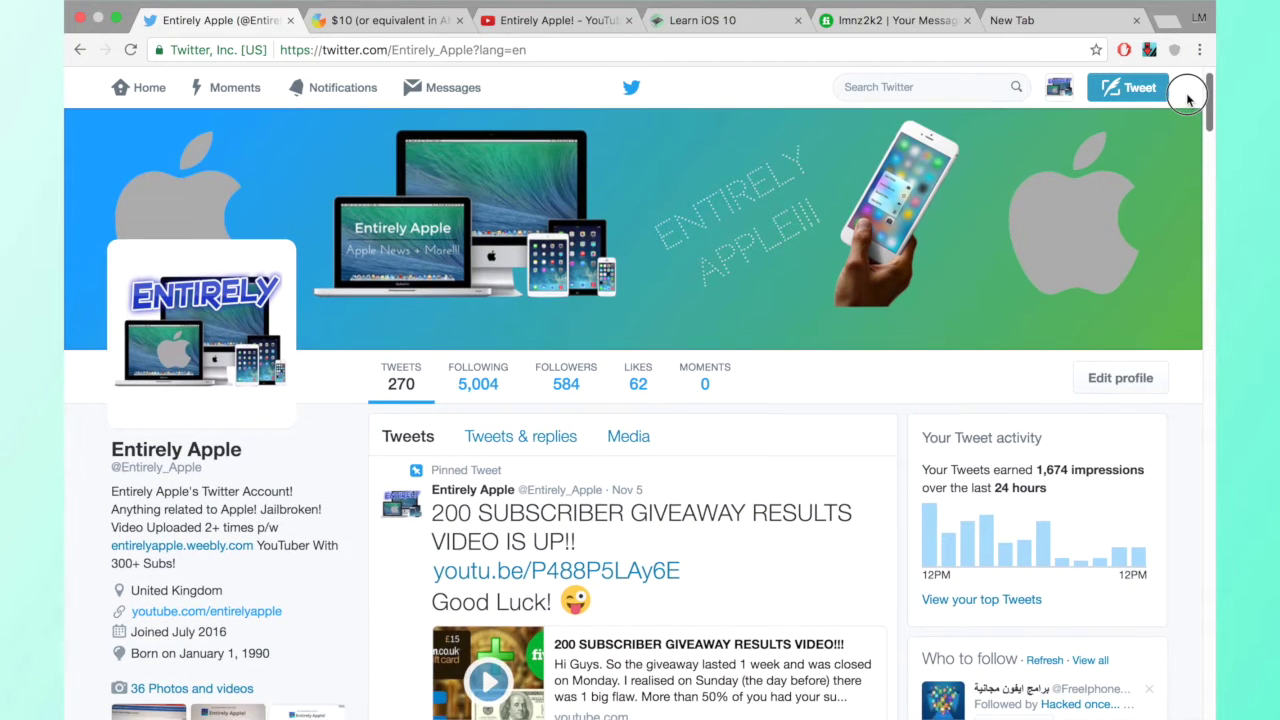
scroll(1190, 90, up, 2)
scroll(1185, 92, down, 1)
scroll(1186, 100, down, 4)
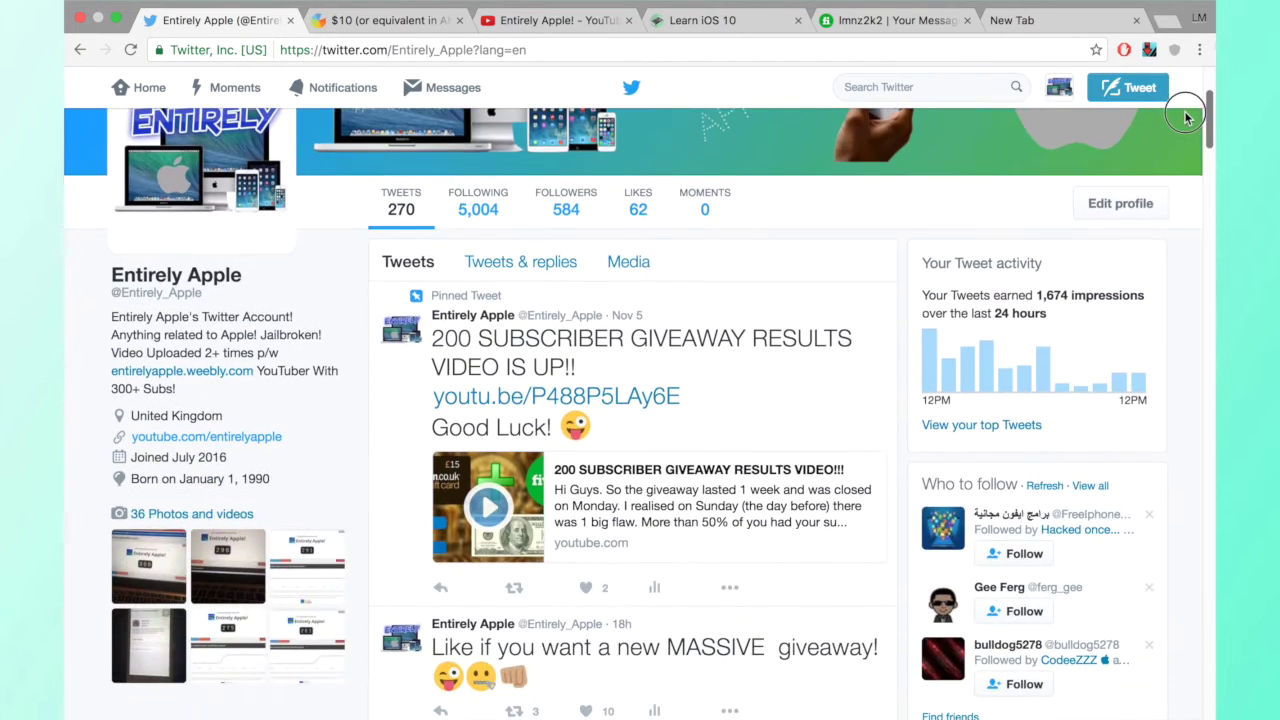
scroll(1186, 112, down, 1)
scroll(1188, 112, up, 3)
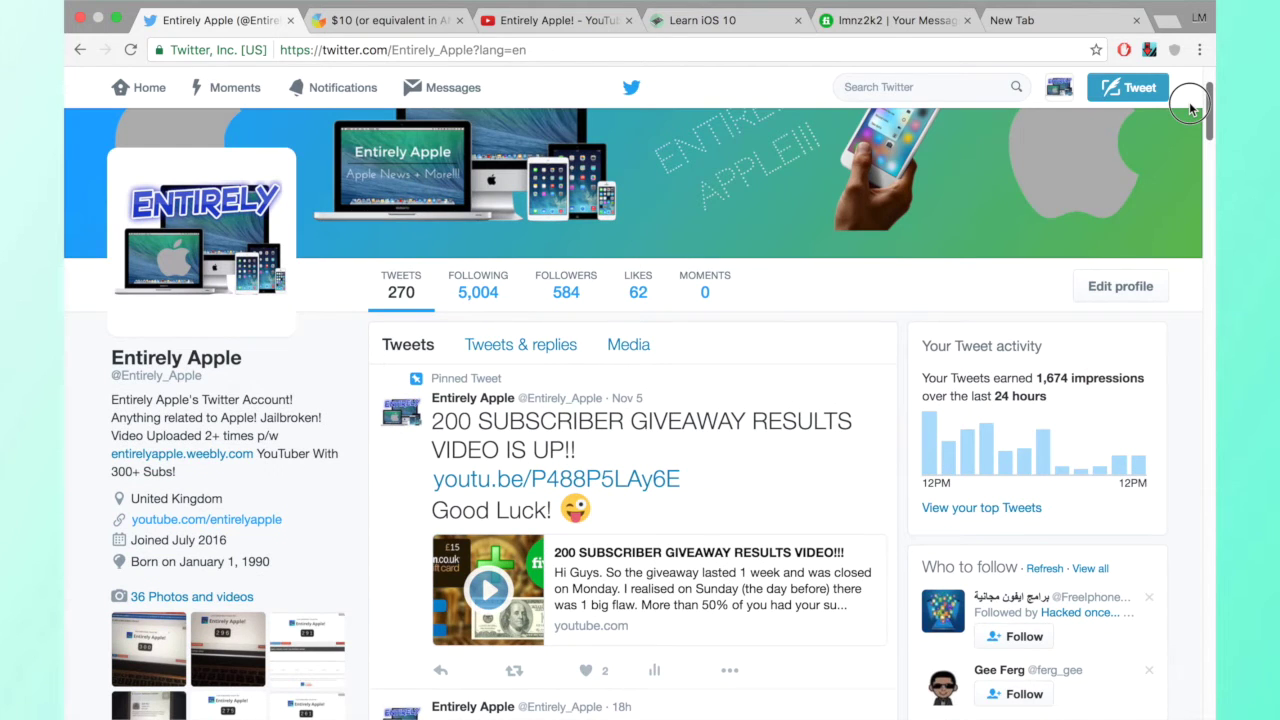
scroll(1190, 100, up, 3)
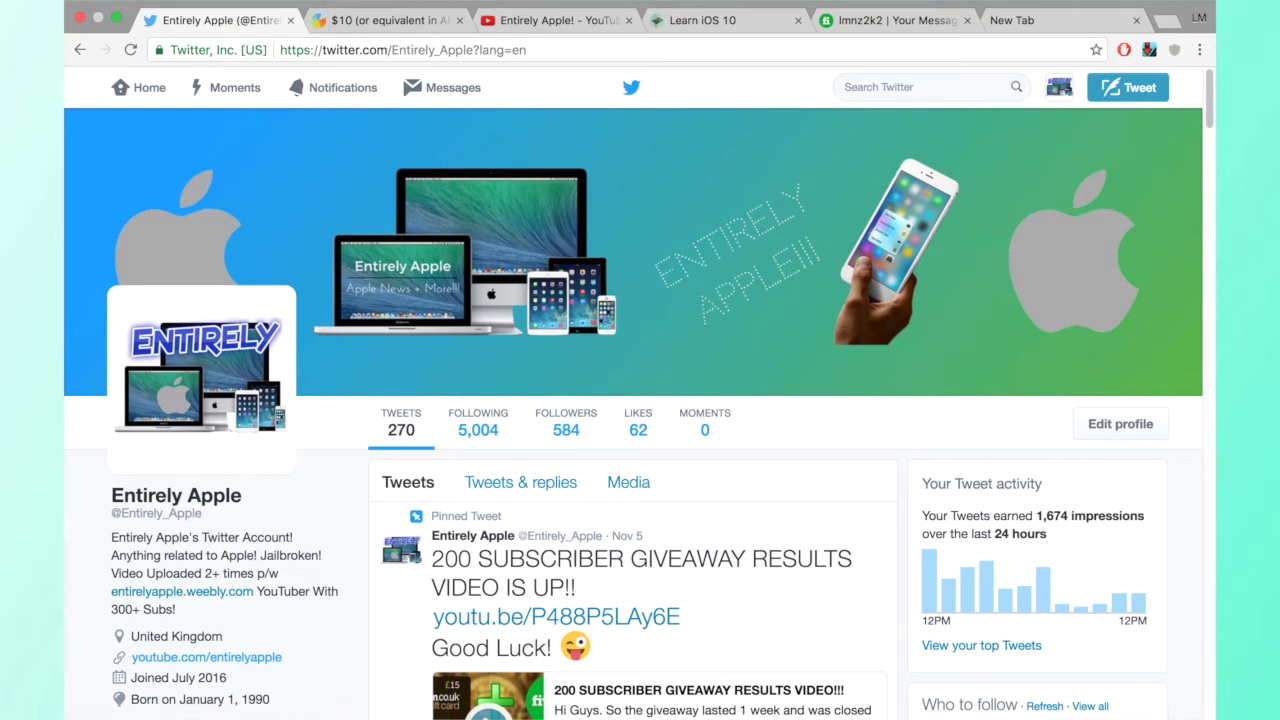
drag(1210, 97, 1210, 117)
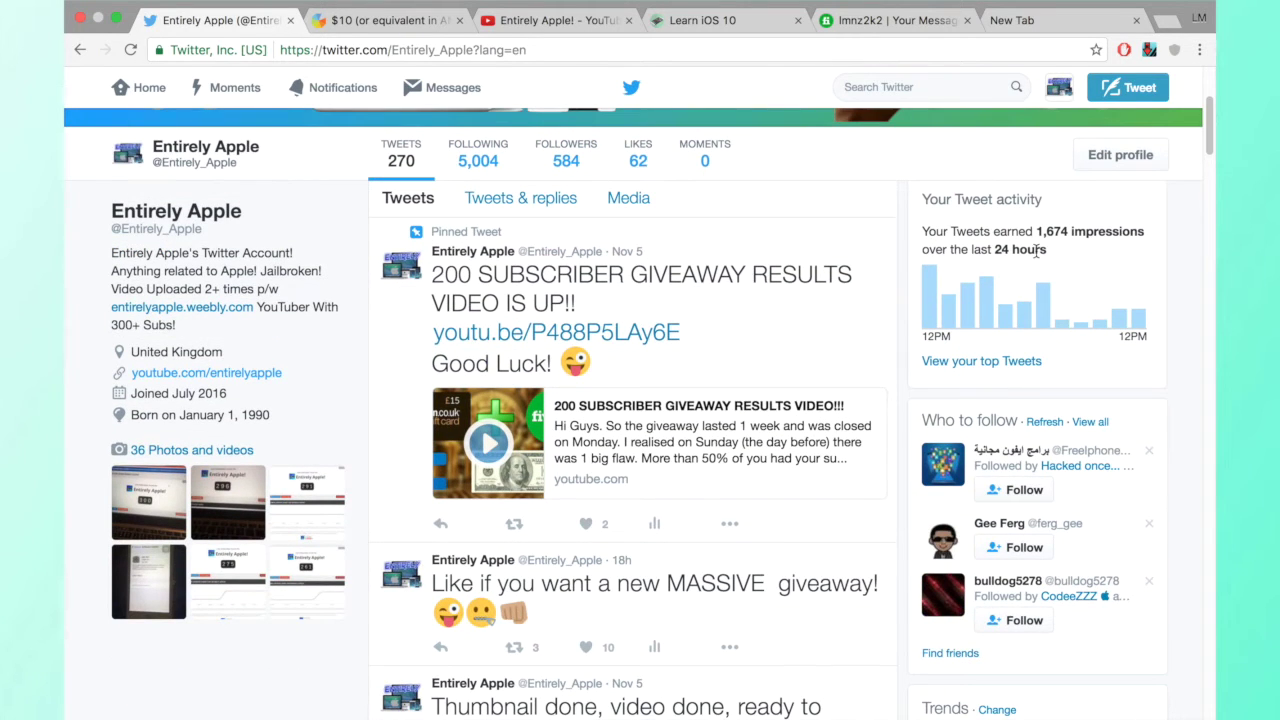
drag(1210, 135, 1208, 84)
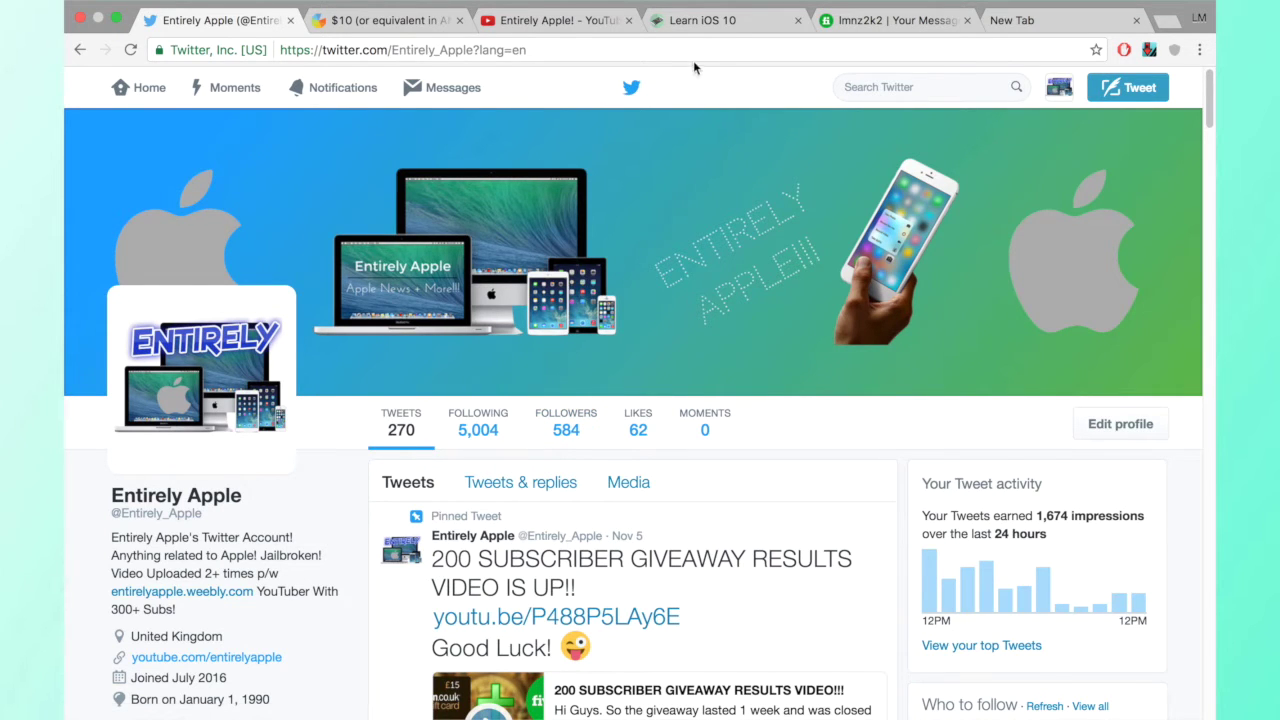
mouse_move(1036, 7)
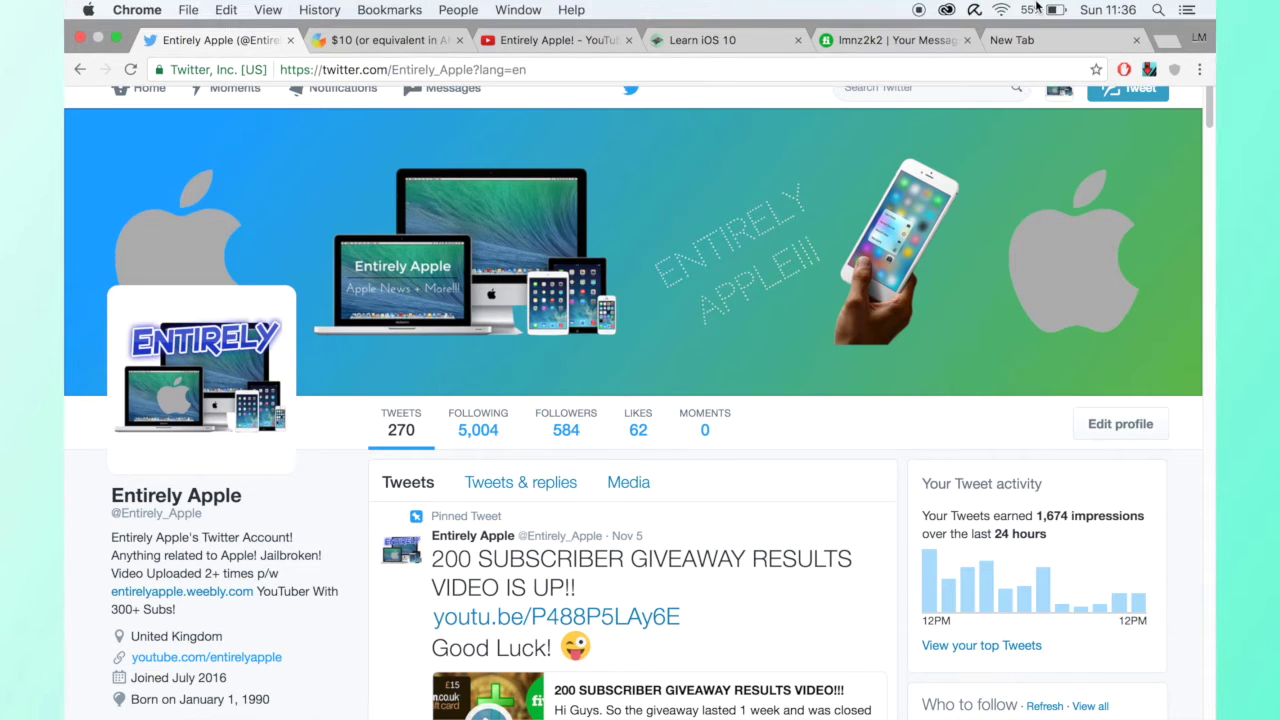
click(147, 10)
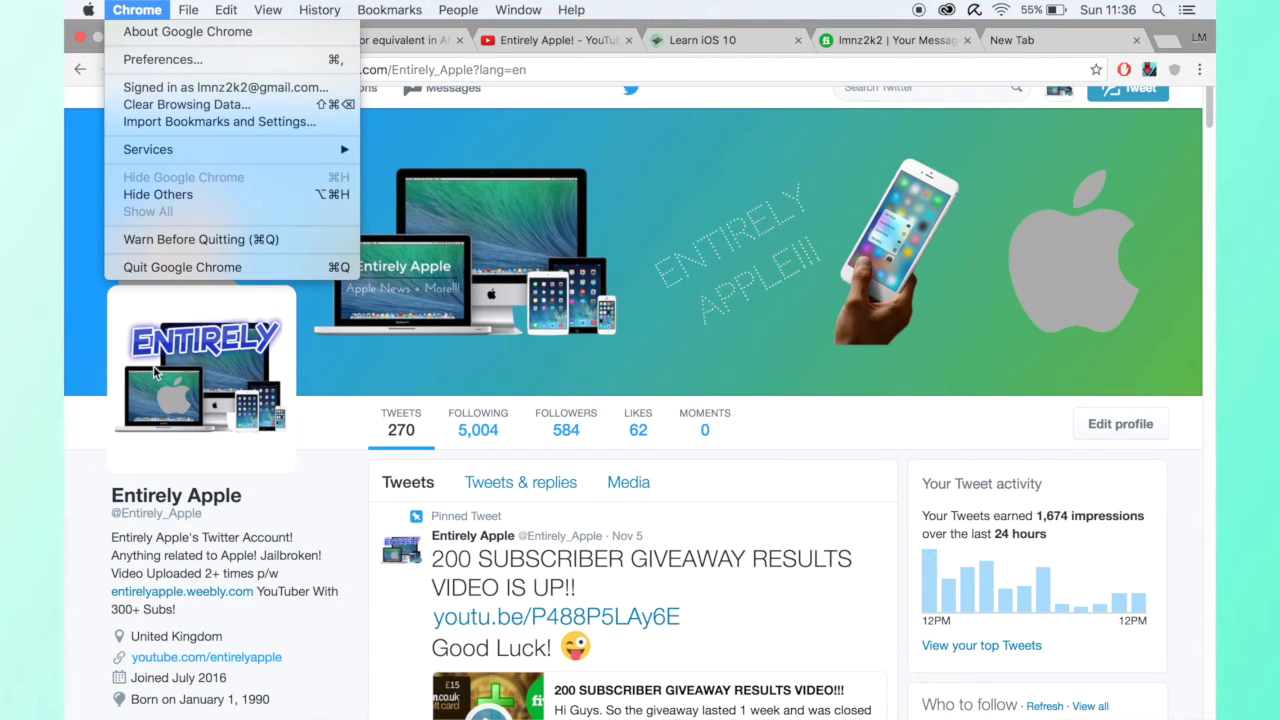
click(320, 395)
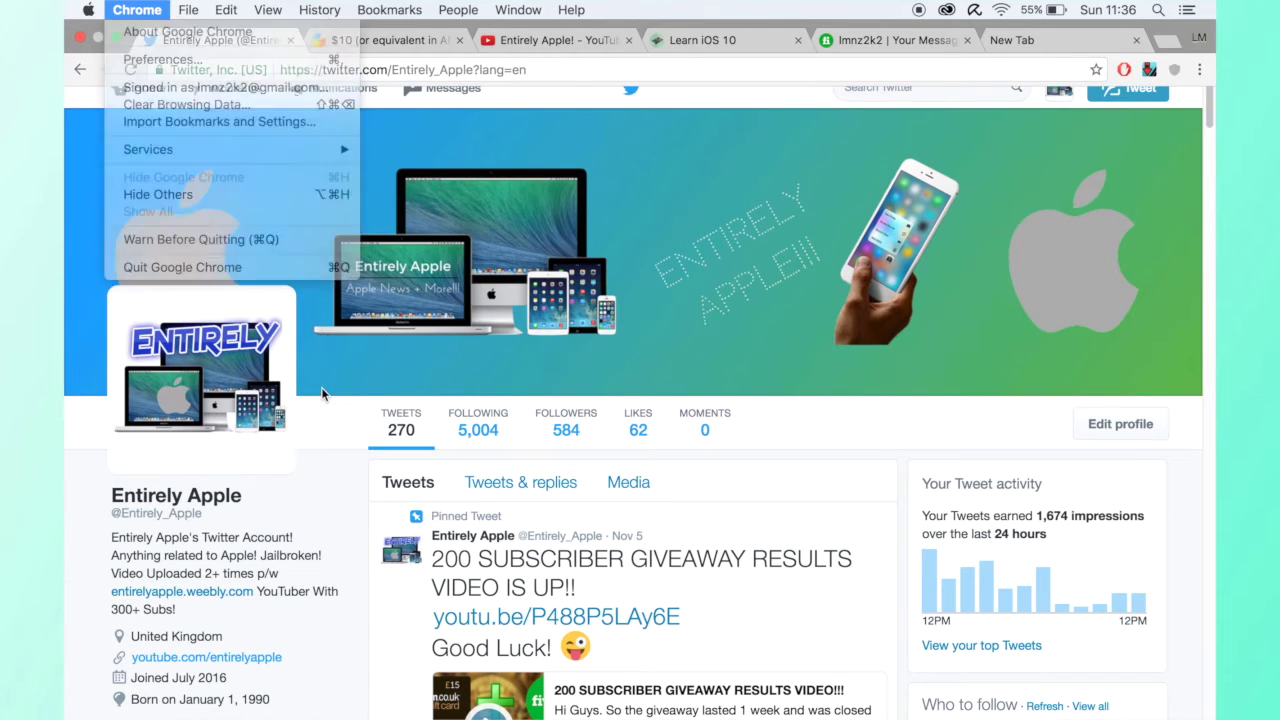
- Search Google for 'twitter mass follow' in the new tab, fixing typos along the way
click(1066, 32)
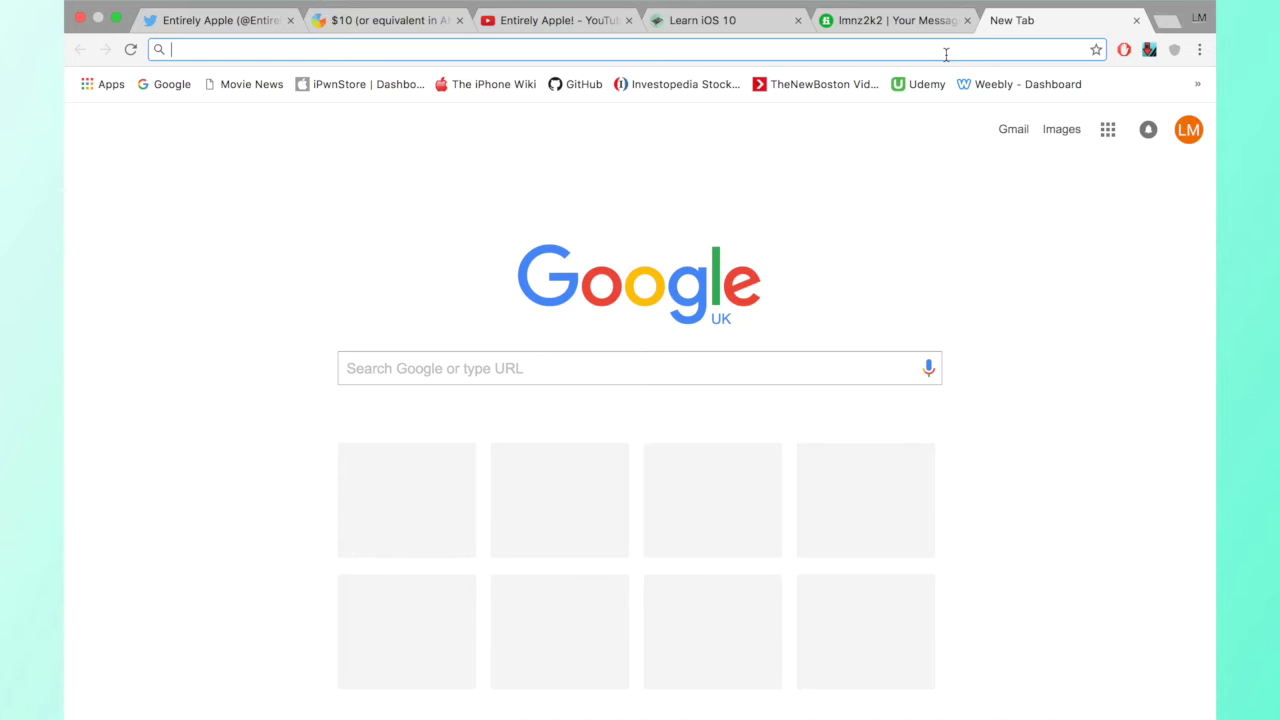
text(twitt)
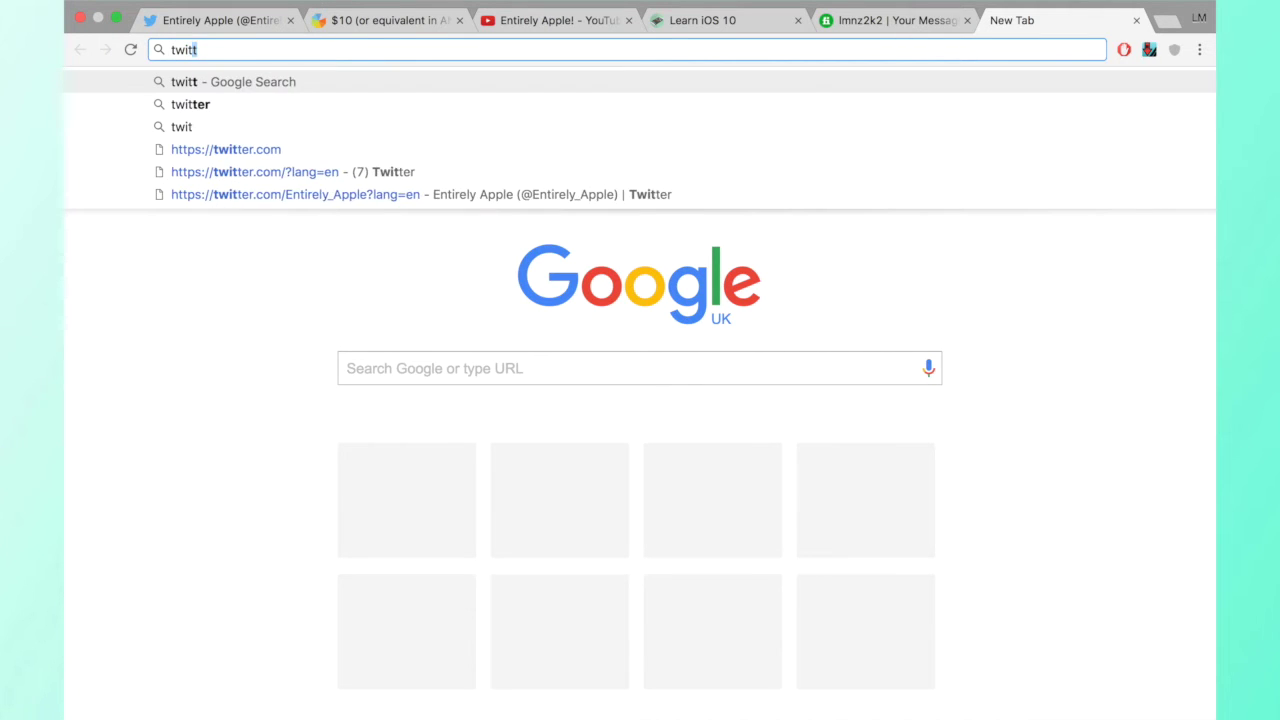
text(er ma)
key(BackSpace)
text(mass f)
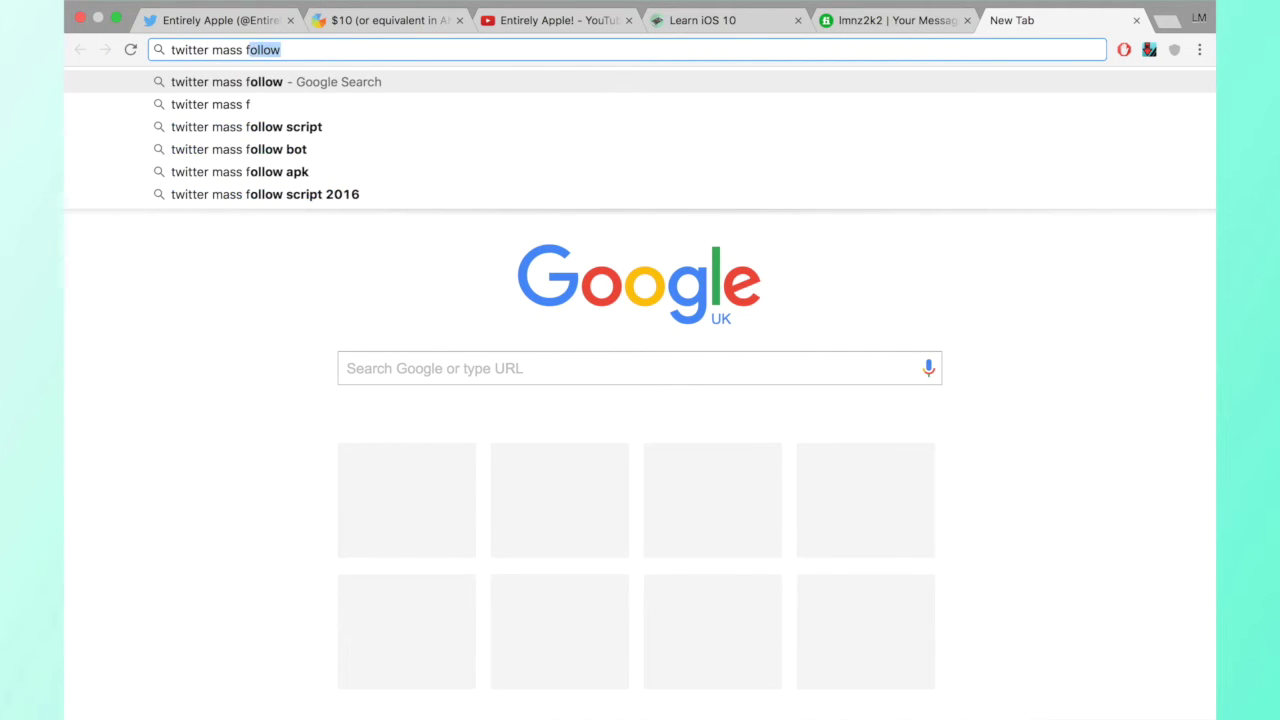
text(ol)
key(BackSpace)
text(lll)
key(Return)
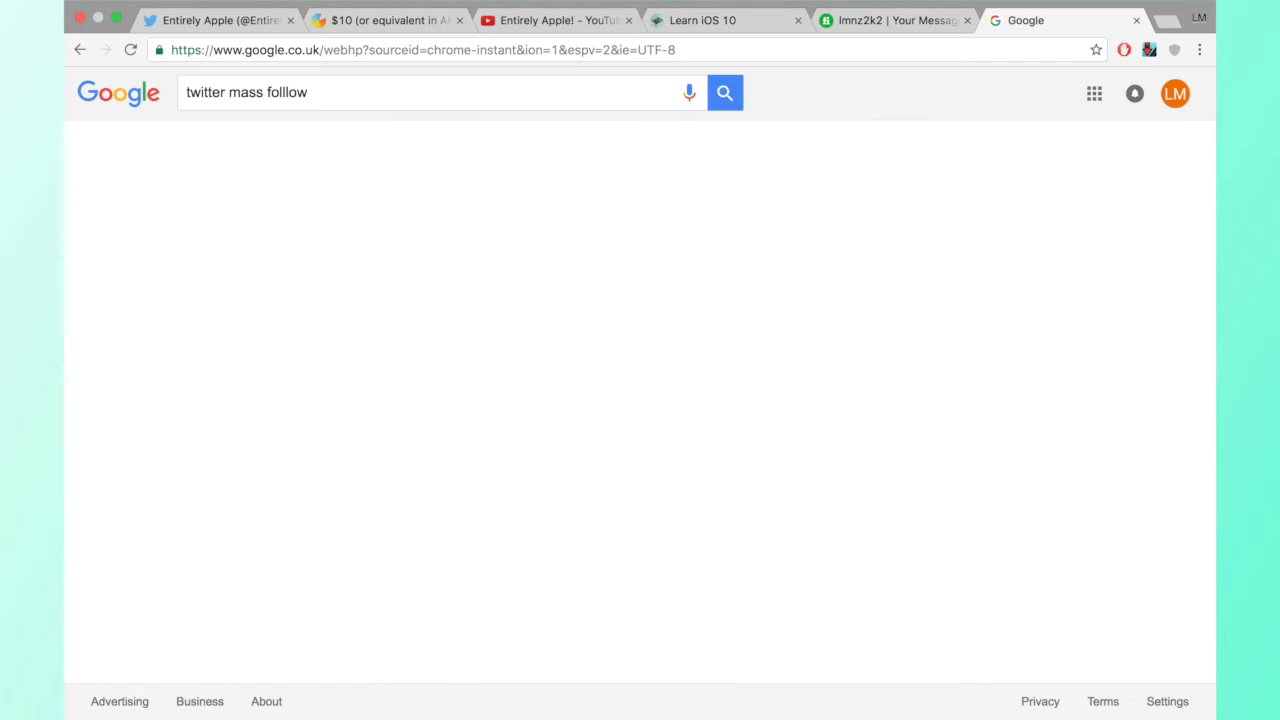
click(283, 92)
- Rerun the 'twitter mass follow' search and add the Twitter Mass Follow extension to Chrome
key(Return)
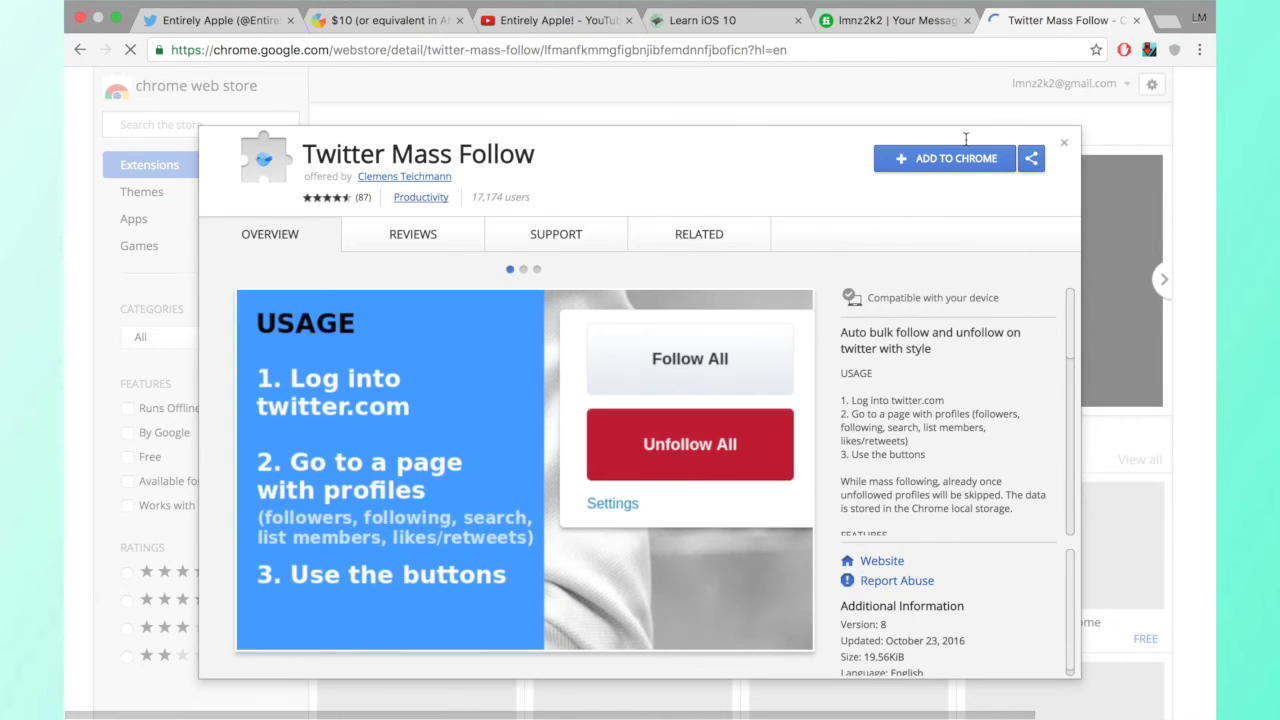
click(963, 163)
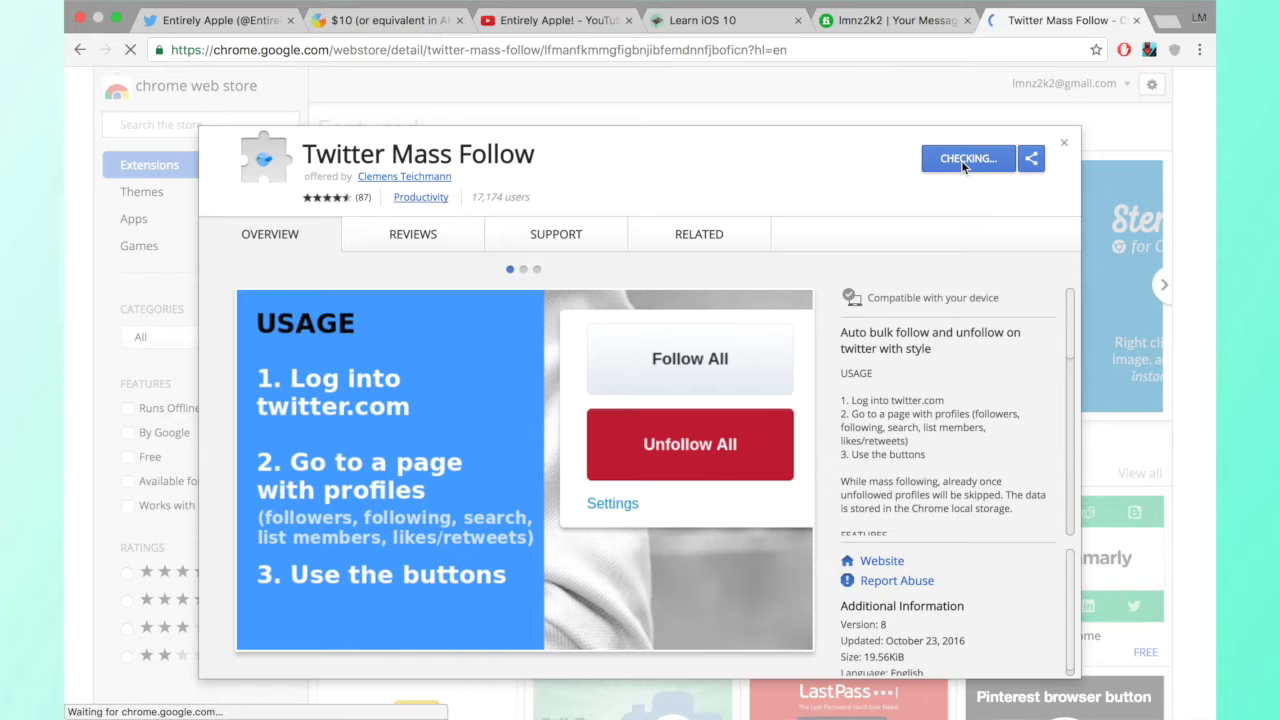
click(761, 166)
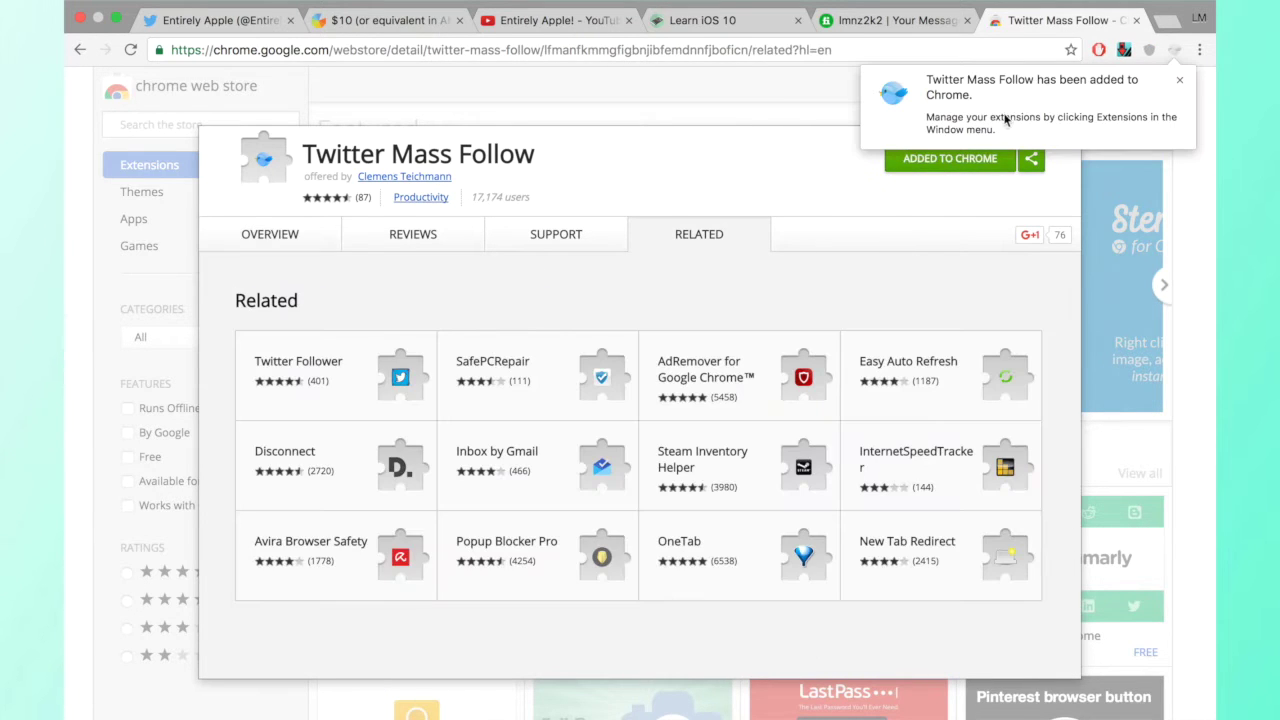
click(1179, 79)
- Check the new extension's toolbar menu, then close the Web Store tab
click(1176, 55)
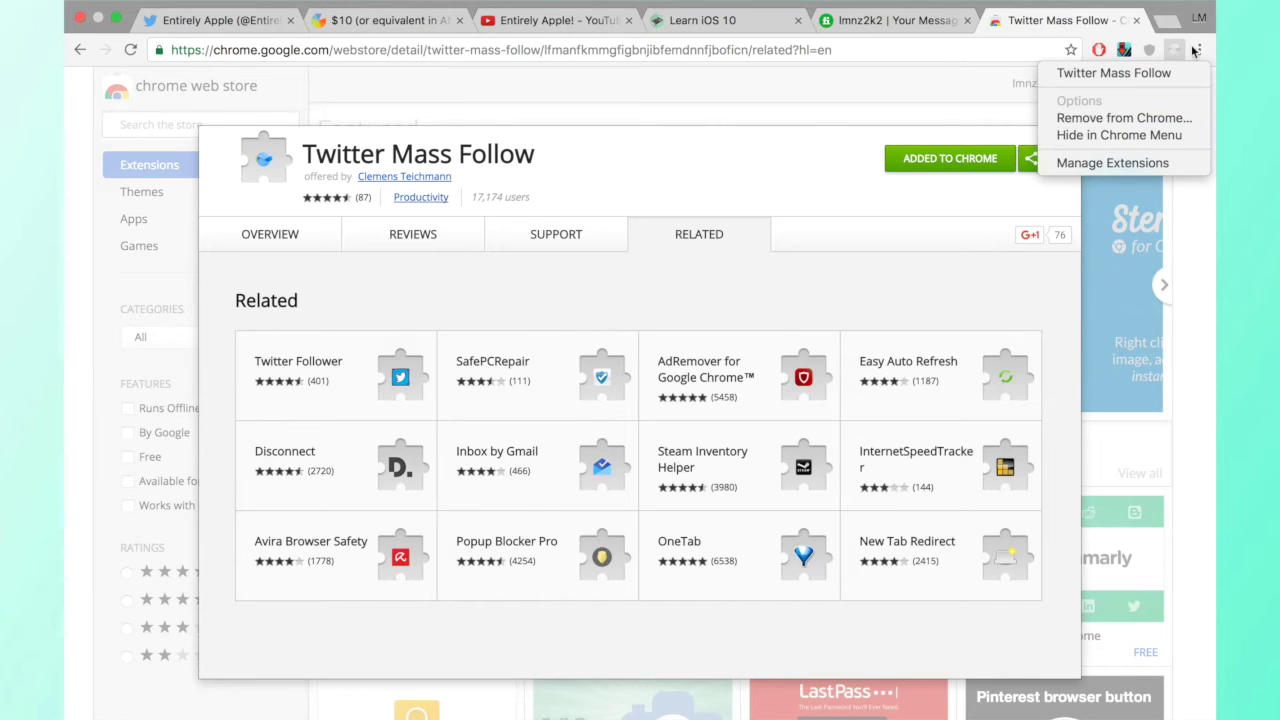
click(860, 172)
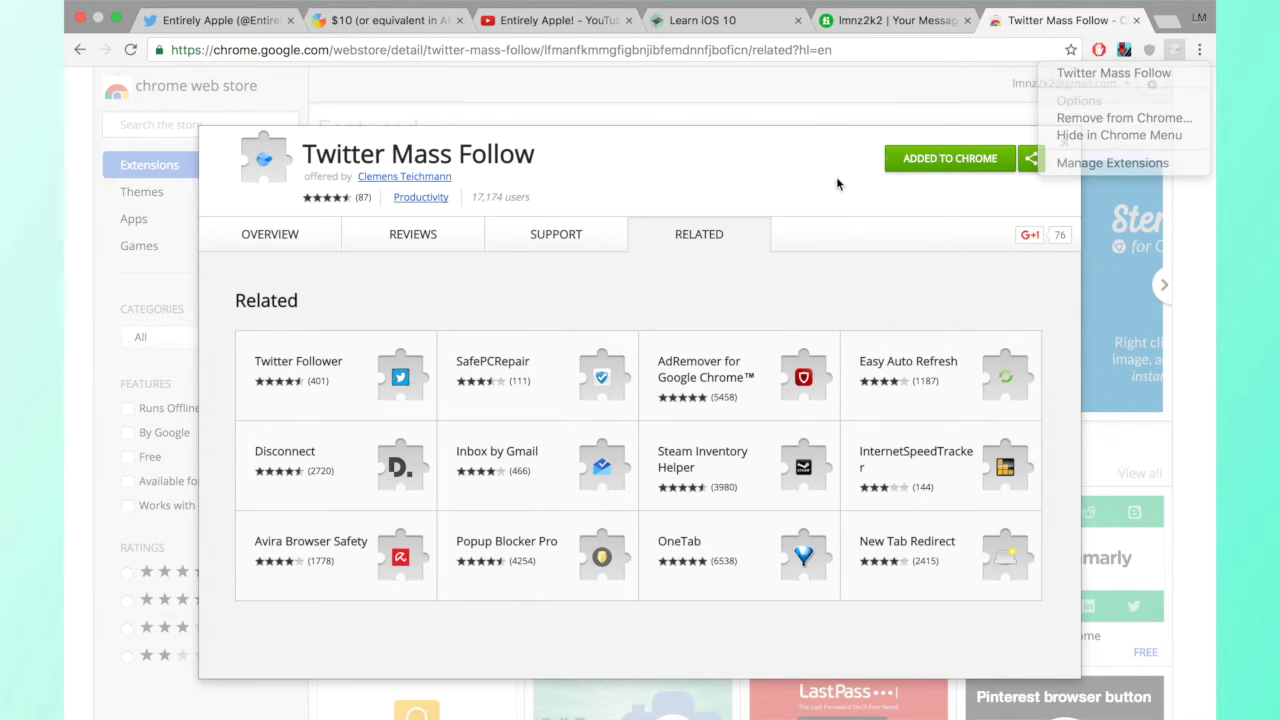
click(1136, 21)
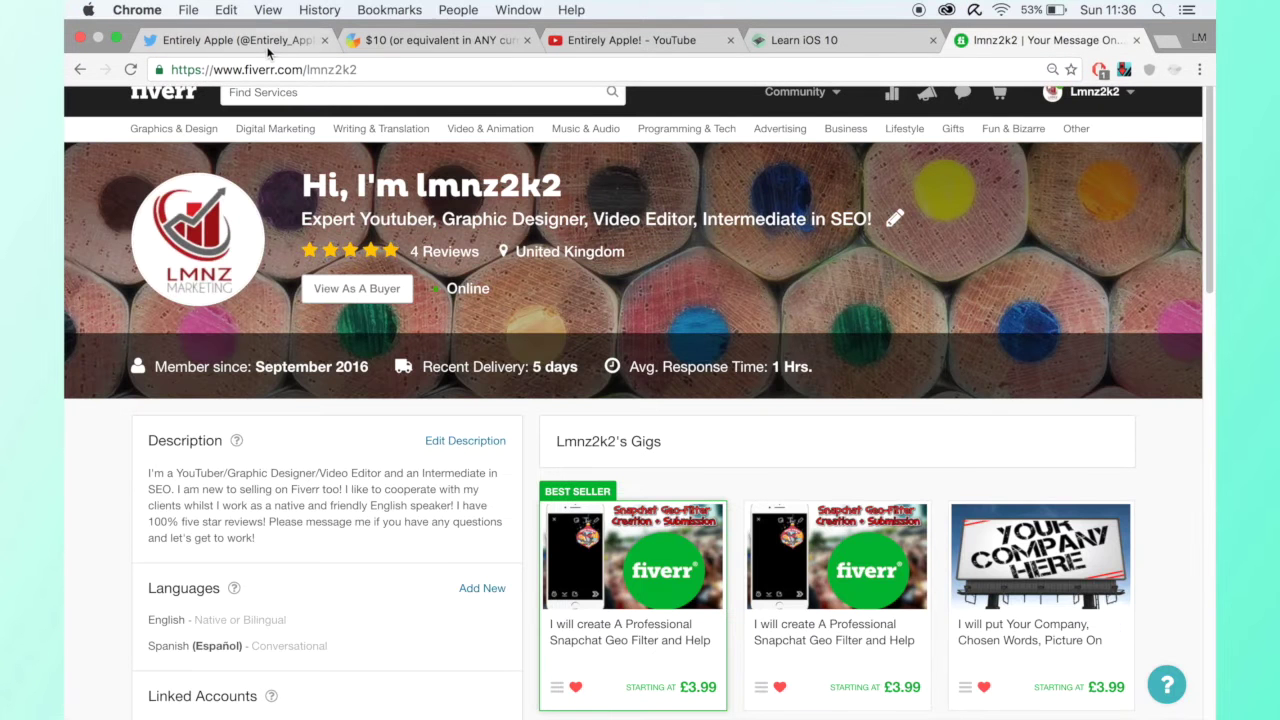
- Return to the Entirely Apple profile and open its Following list of 5,004 accounts
click(268, 42)
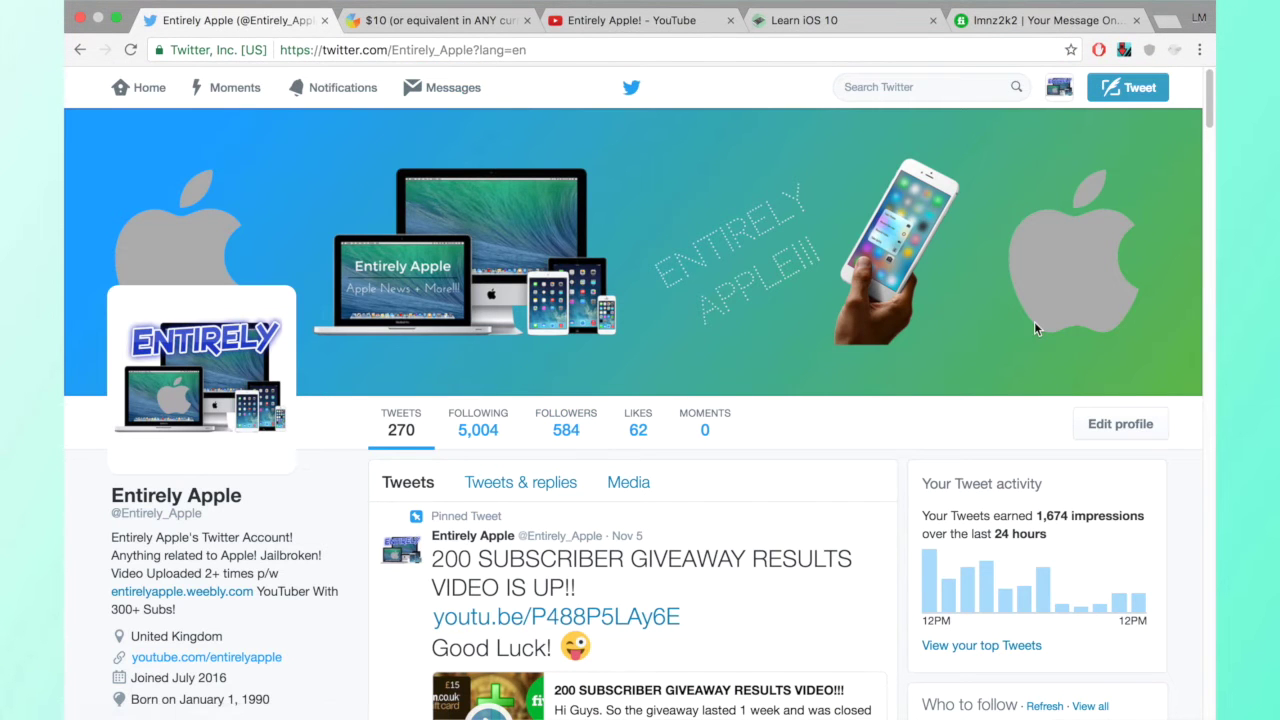
click(494, 428)
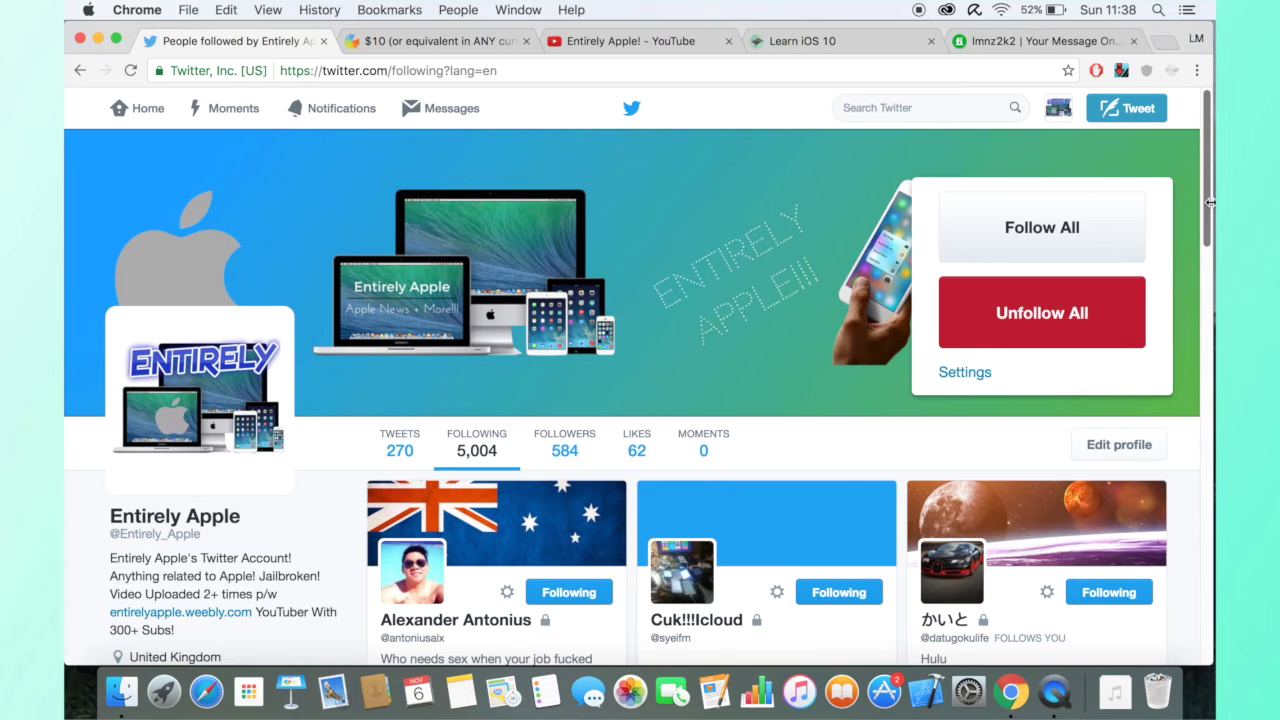
mouse_move(1207, 202)
mouse_down()
mouse_move(1214, 306)
mouse_move(1171, 186)
mouse_up()
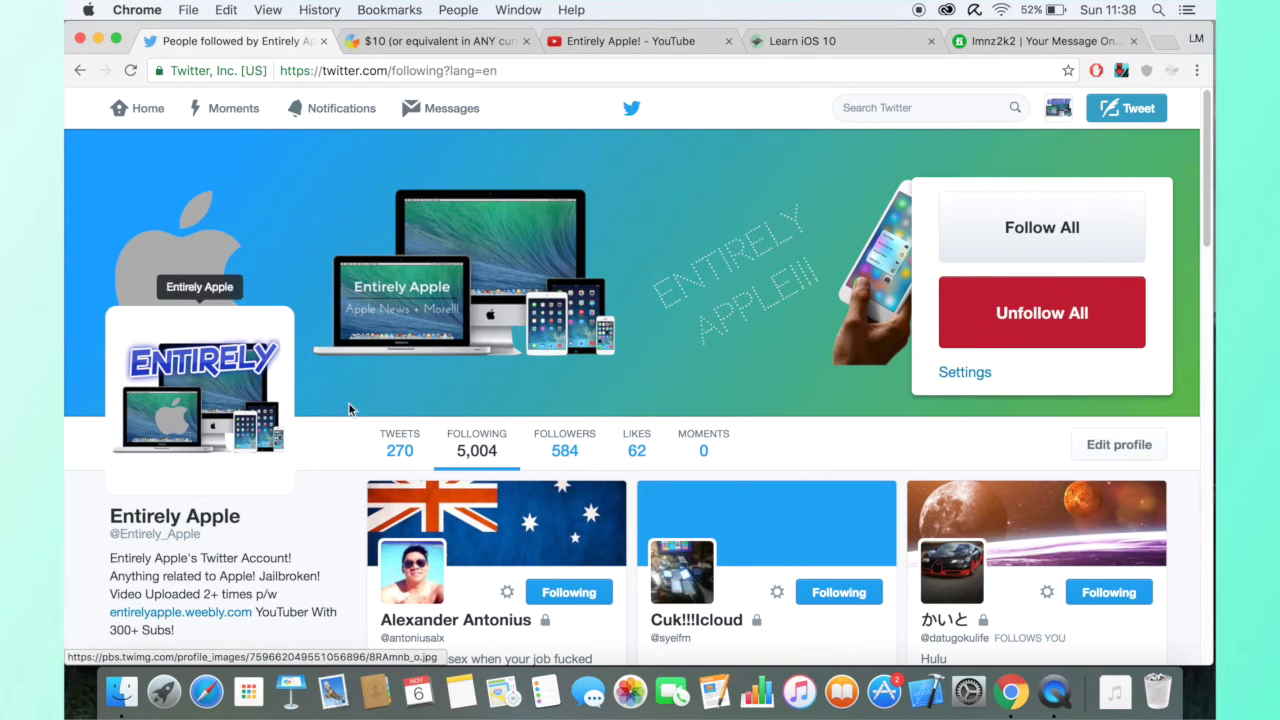
click(212, 368)
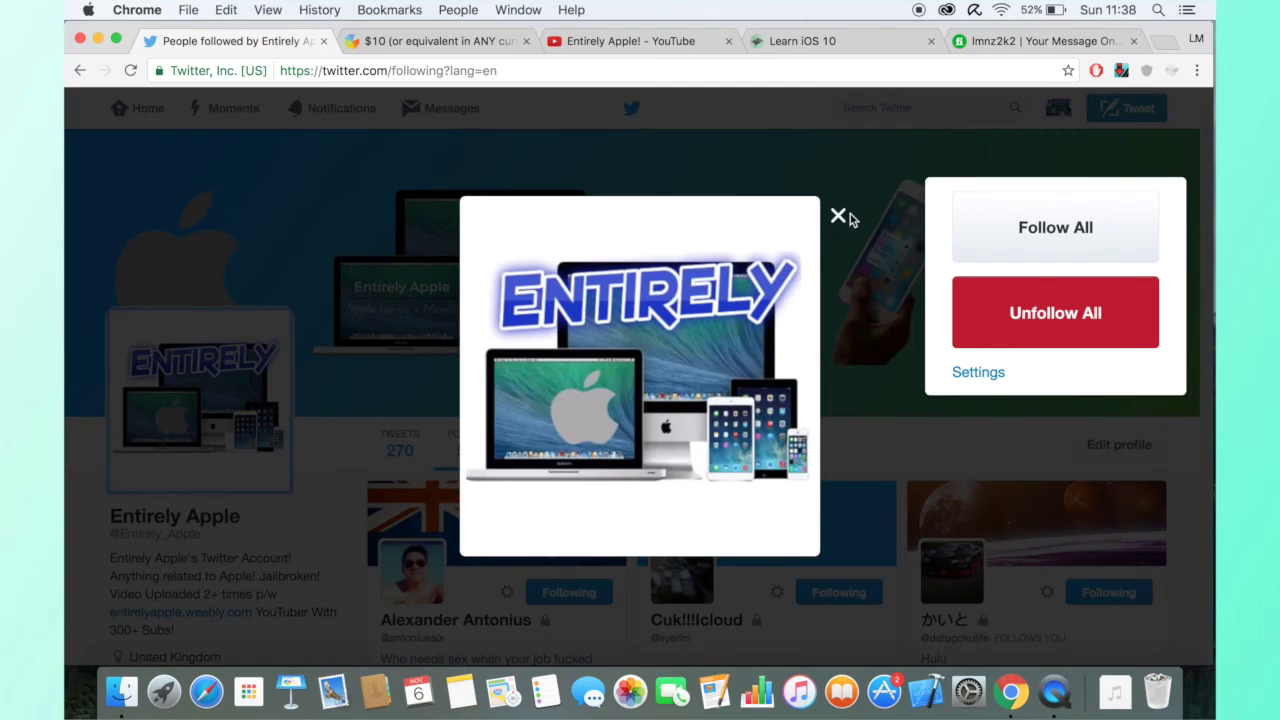
click(838, 216)
click(140, 109)
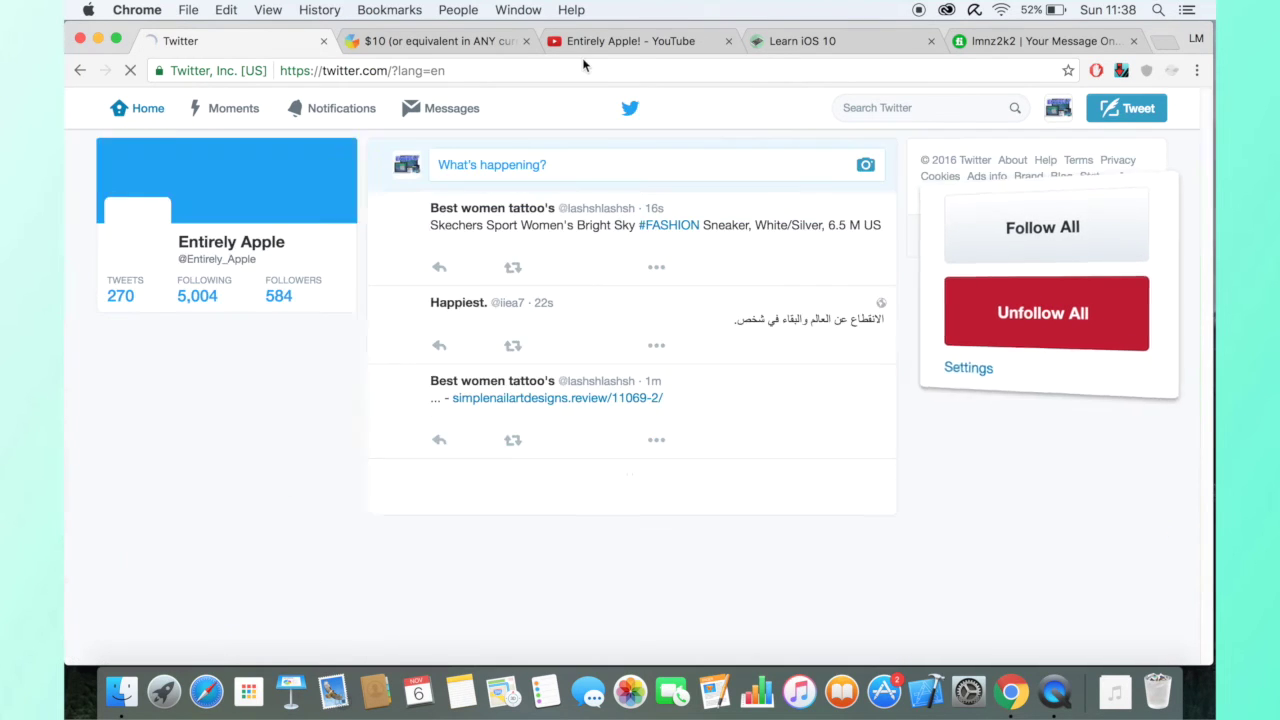
- Search Twitter for 'apple' and open Apple's official profile
click(907, 112)
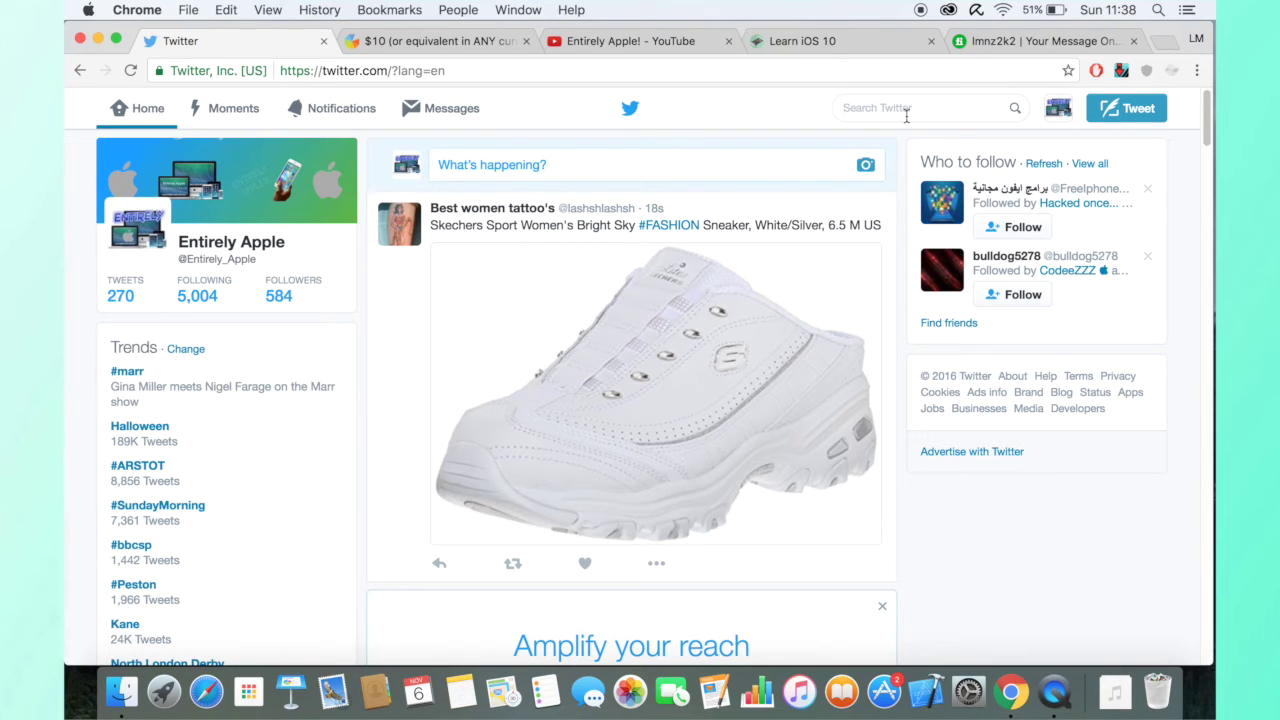
text(app)
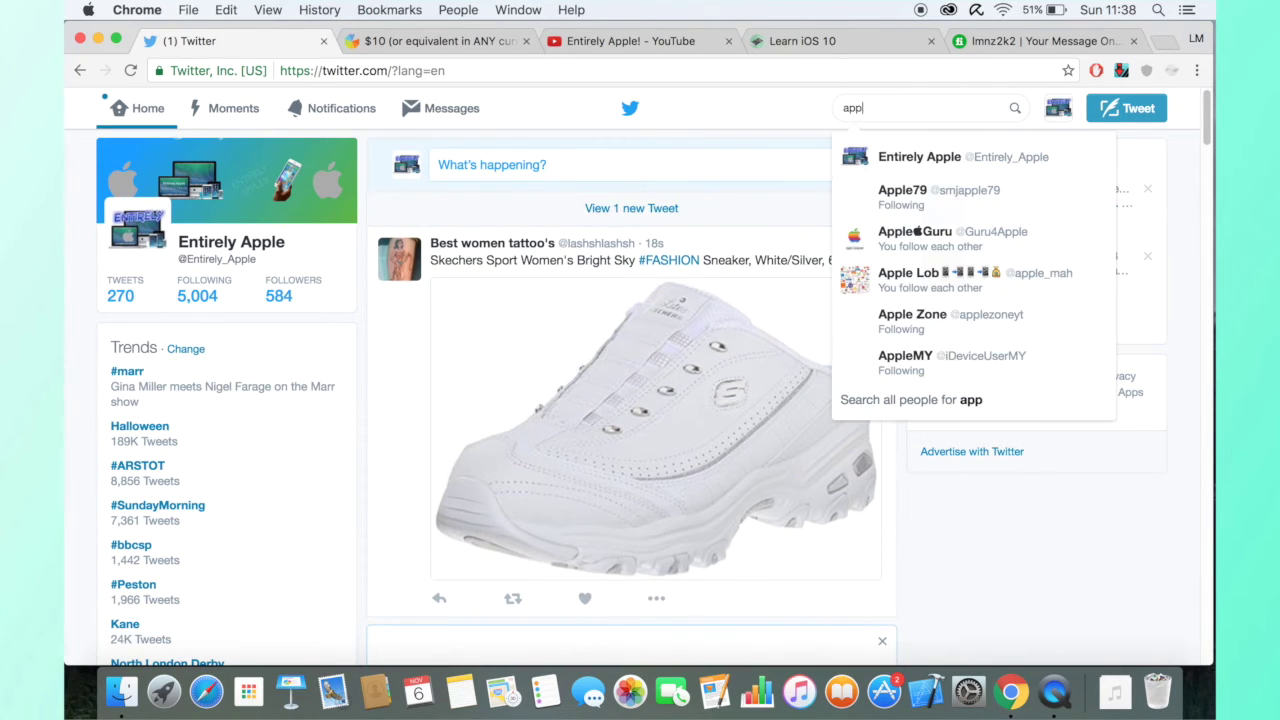
text(le)
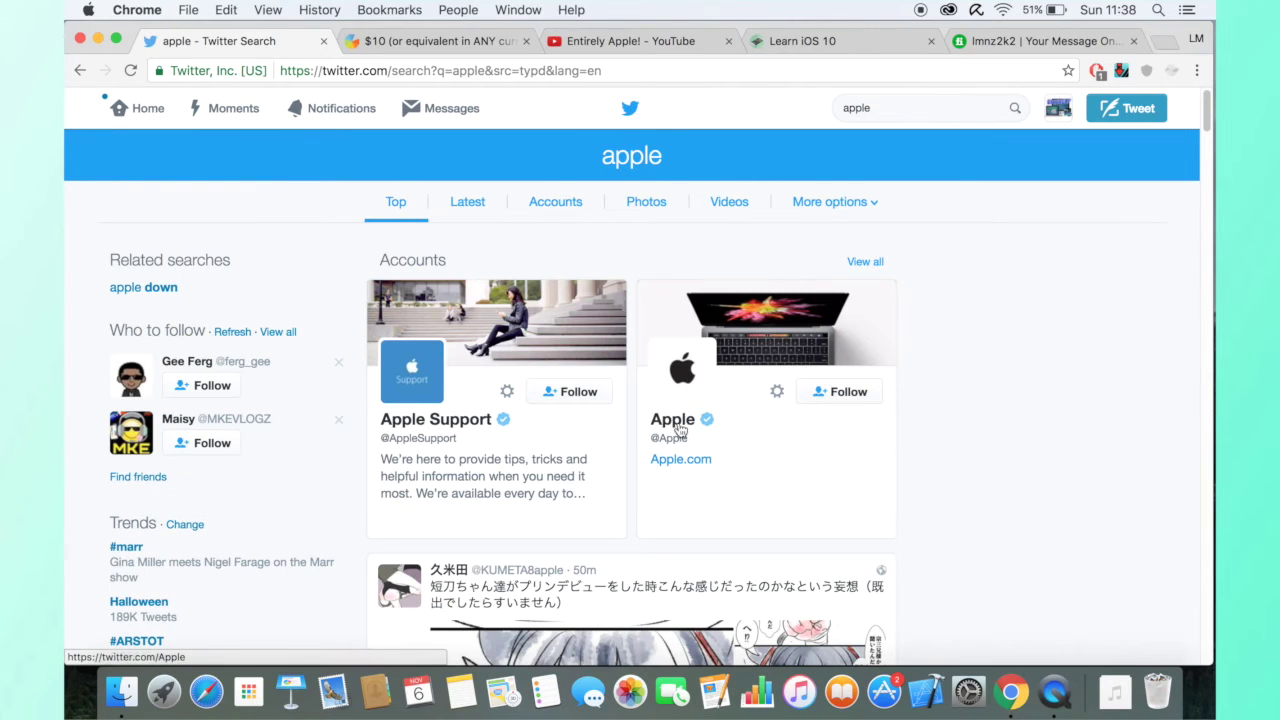
click(680, 426)
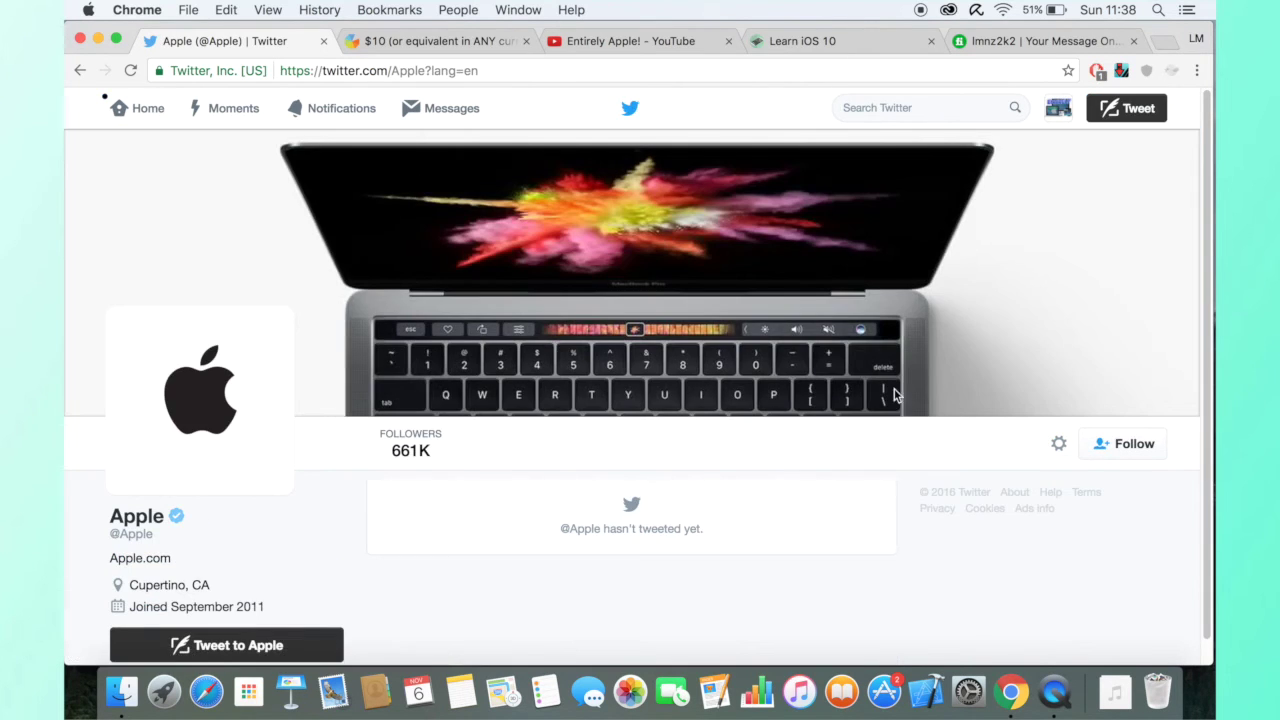
- Attempt to follow Apple, then open the refusal notice's follow-limit help link in a new tab
click(1122, 440)
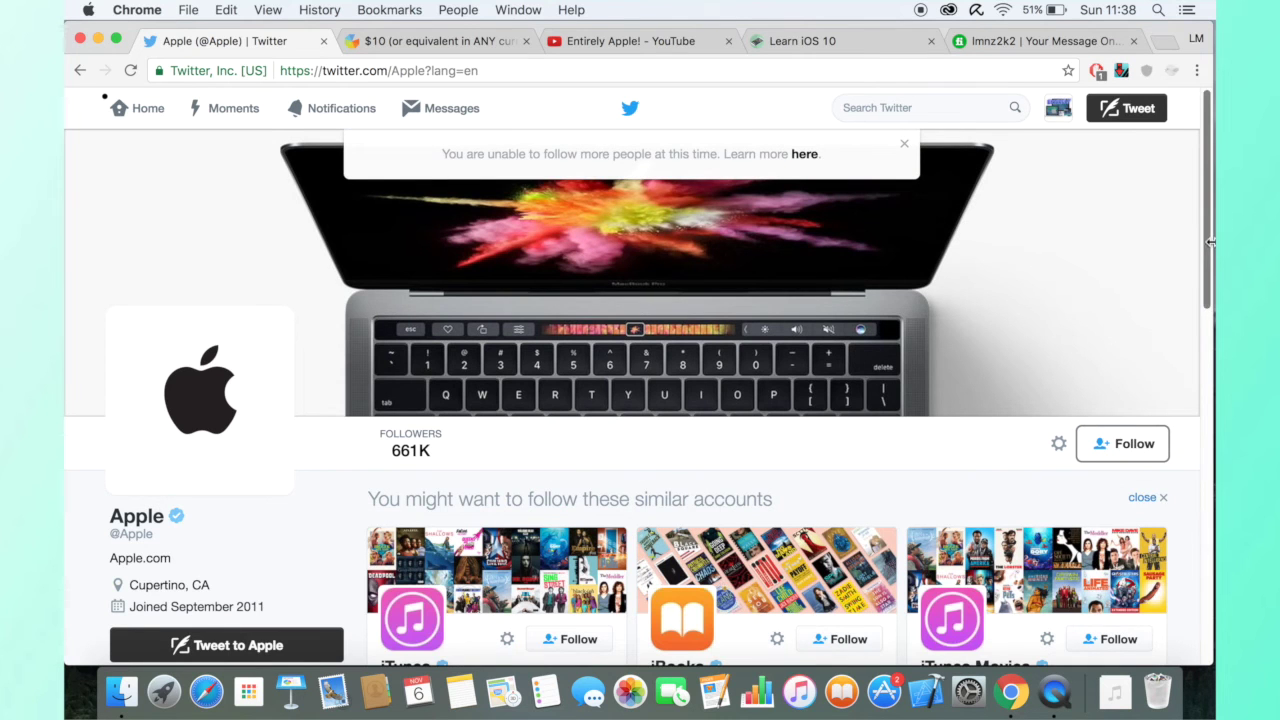
drag(1208, 249, 1207, 345)
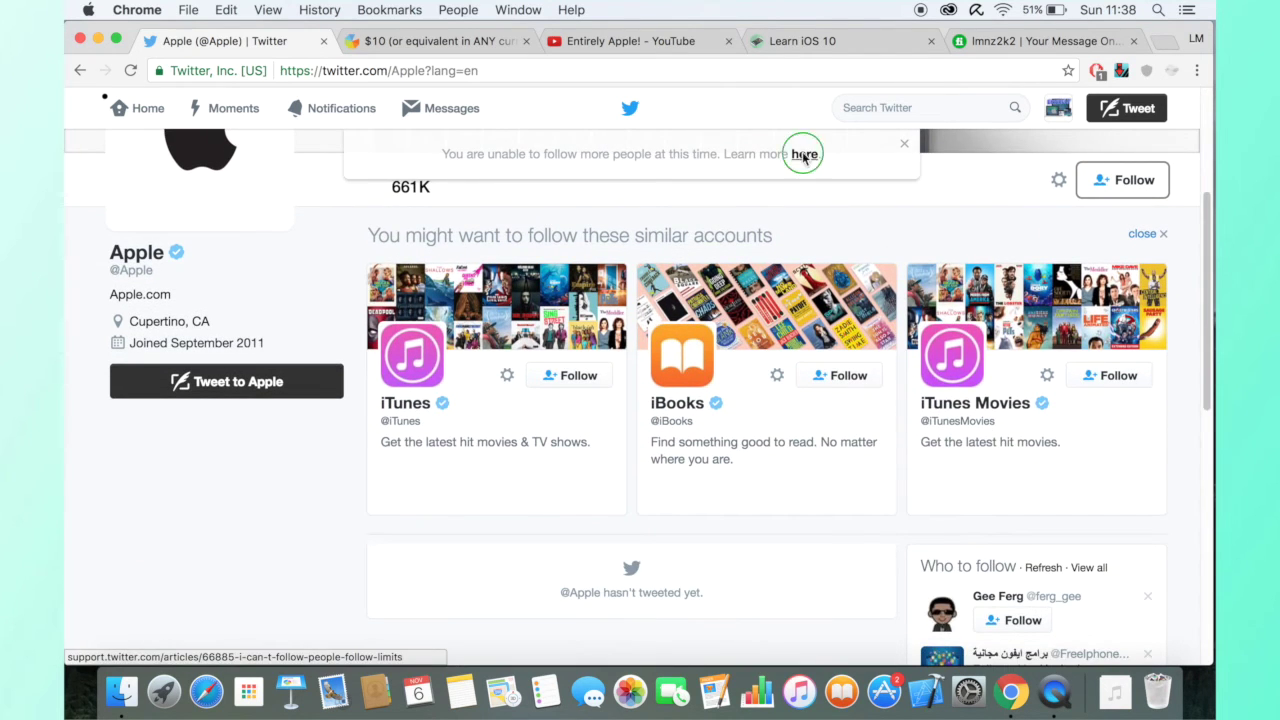
right_click(805, 154)
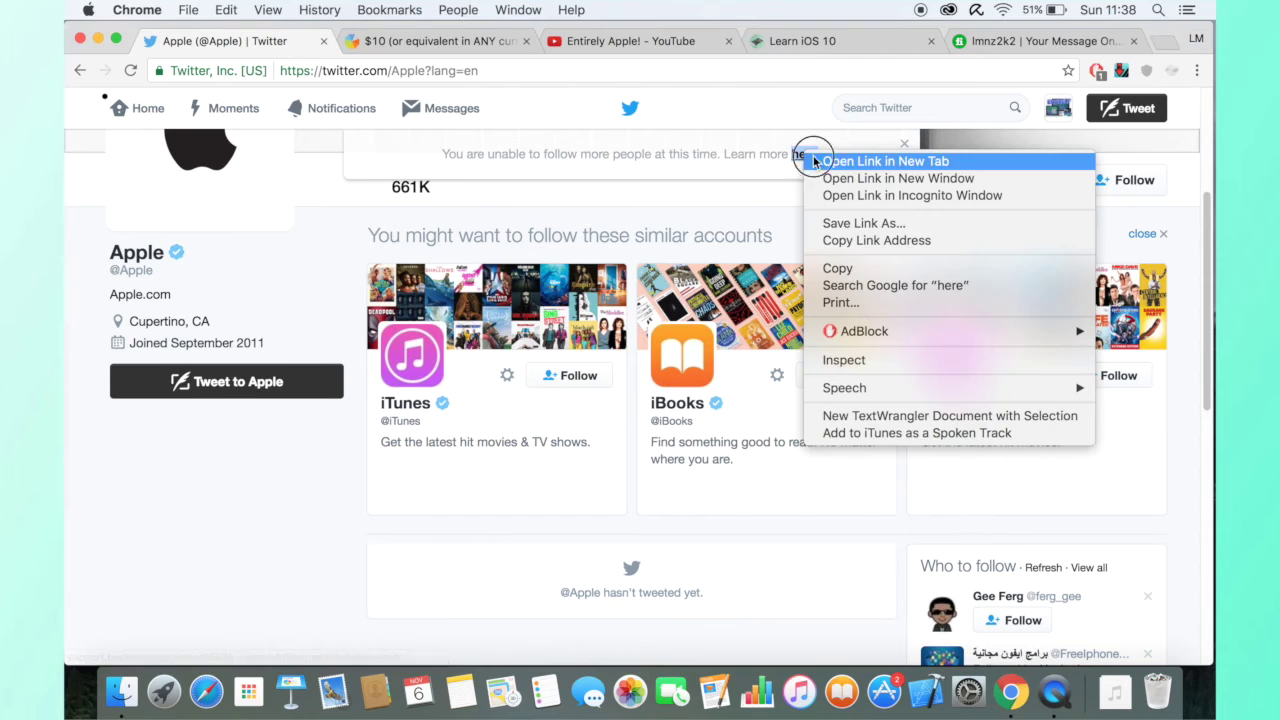
click(840, 161)
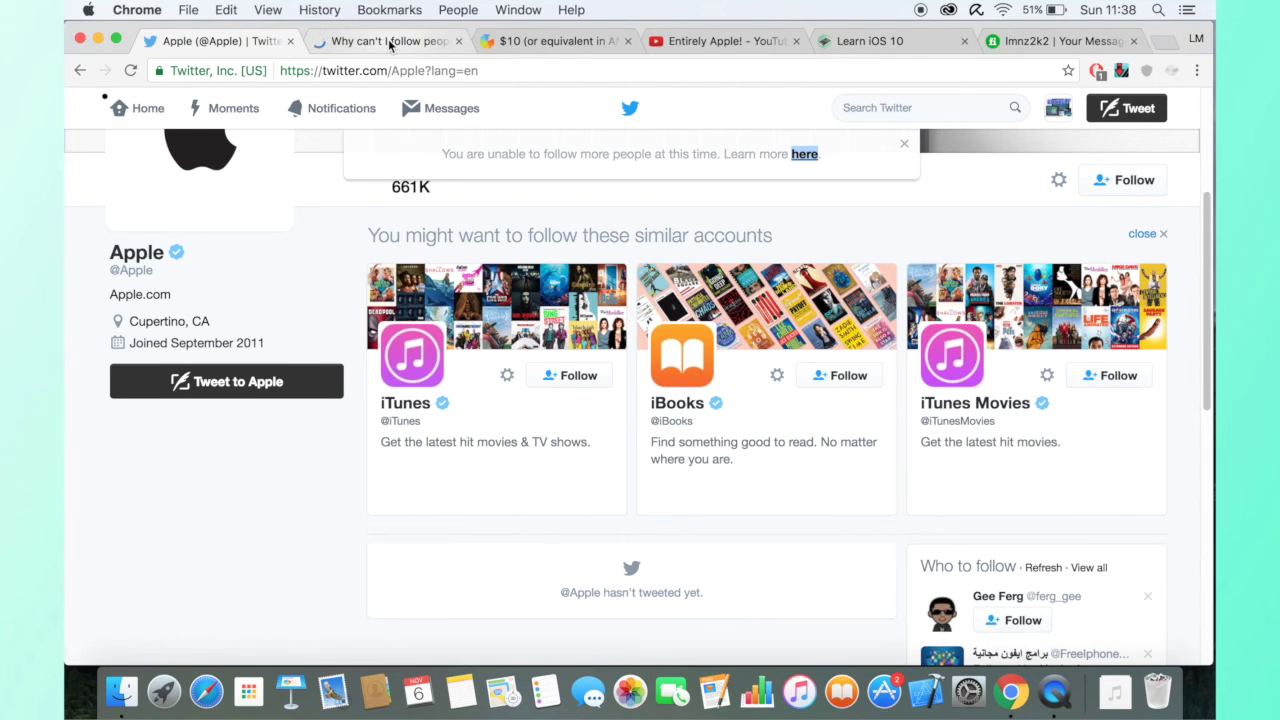
click(386, 41)
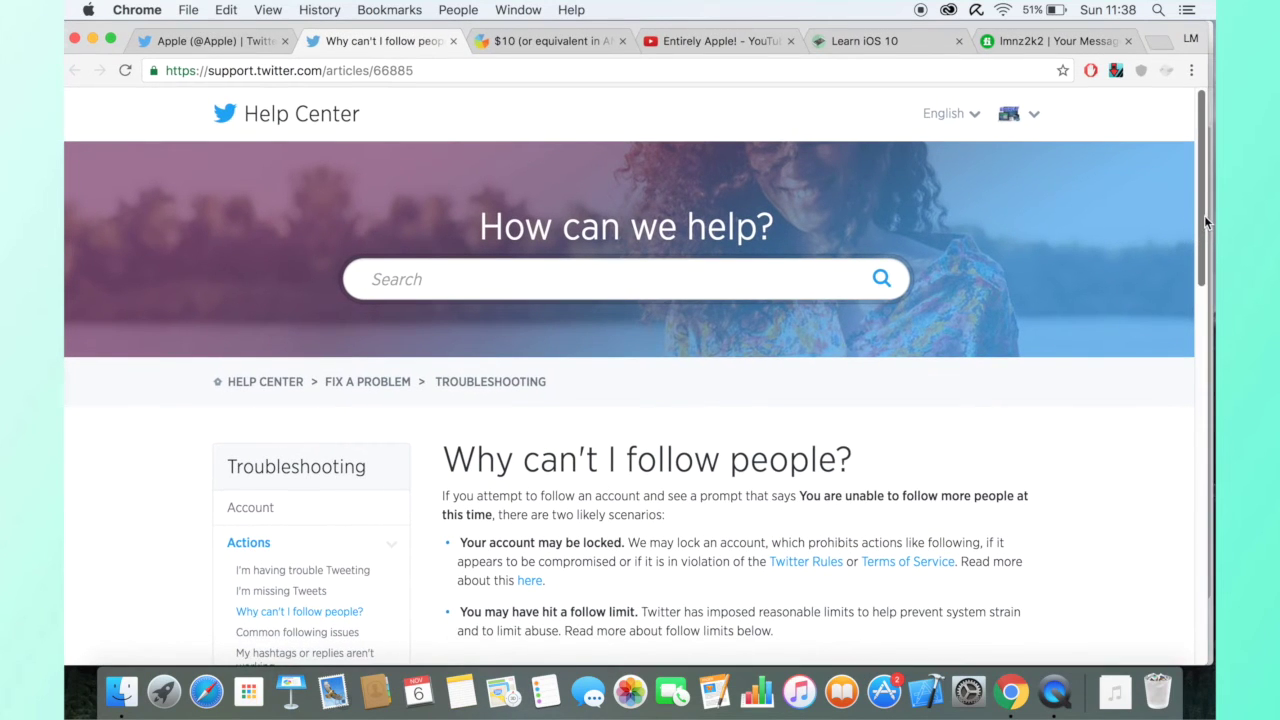
- Read and highlight the help article's 5,000-follow limit passage, then return to Twitter
scroll(1195, 225, down, 1)
drag(1199, 232, 1206, 288)
scroll(1205, 289, down, 5)
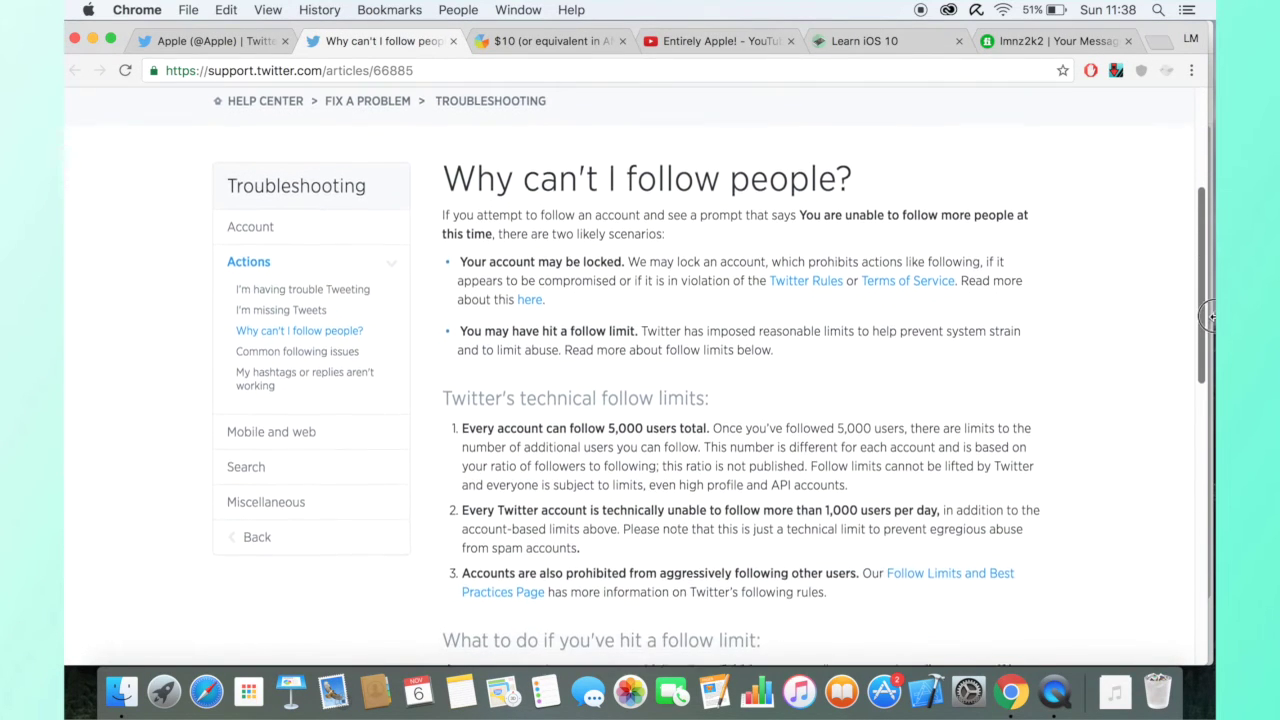
drag(490, 250, 640, 250)
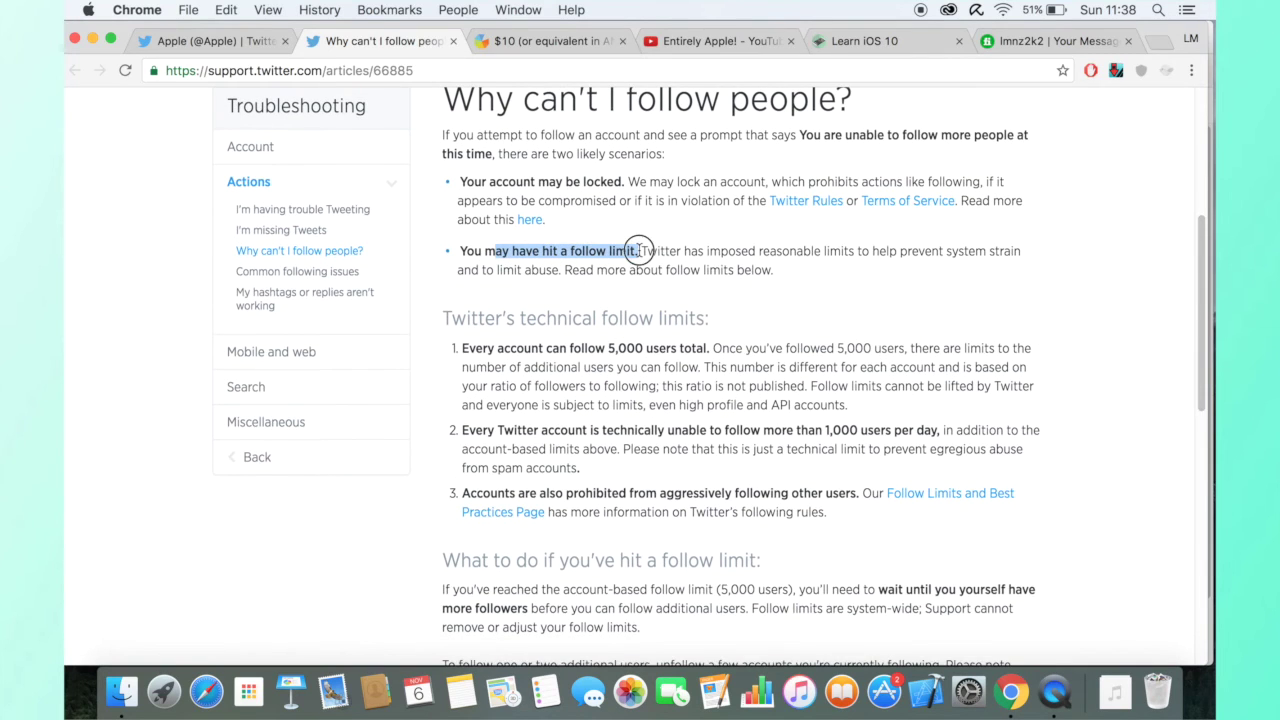
click(474, 342)
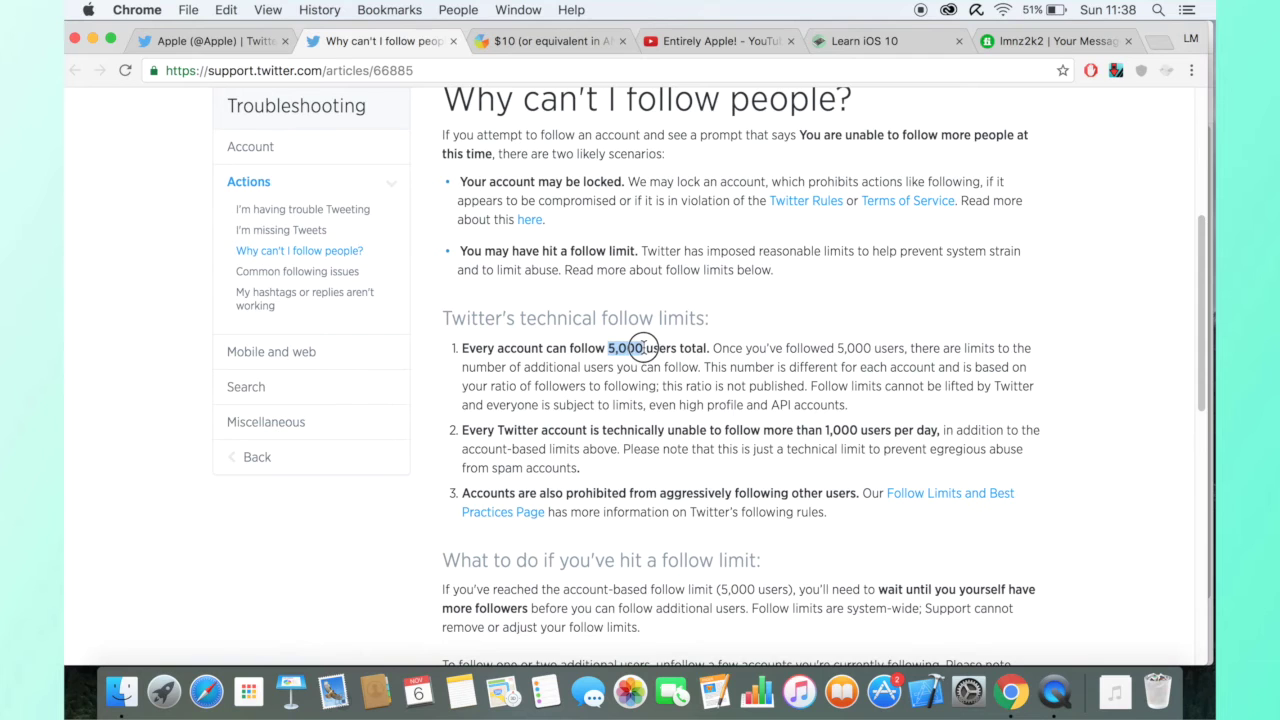
click(229, 41)
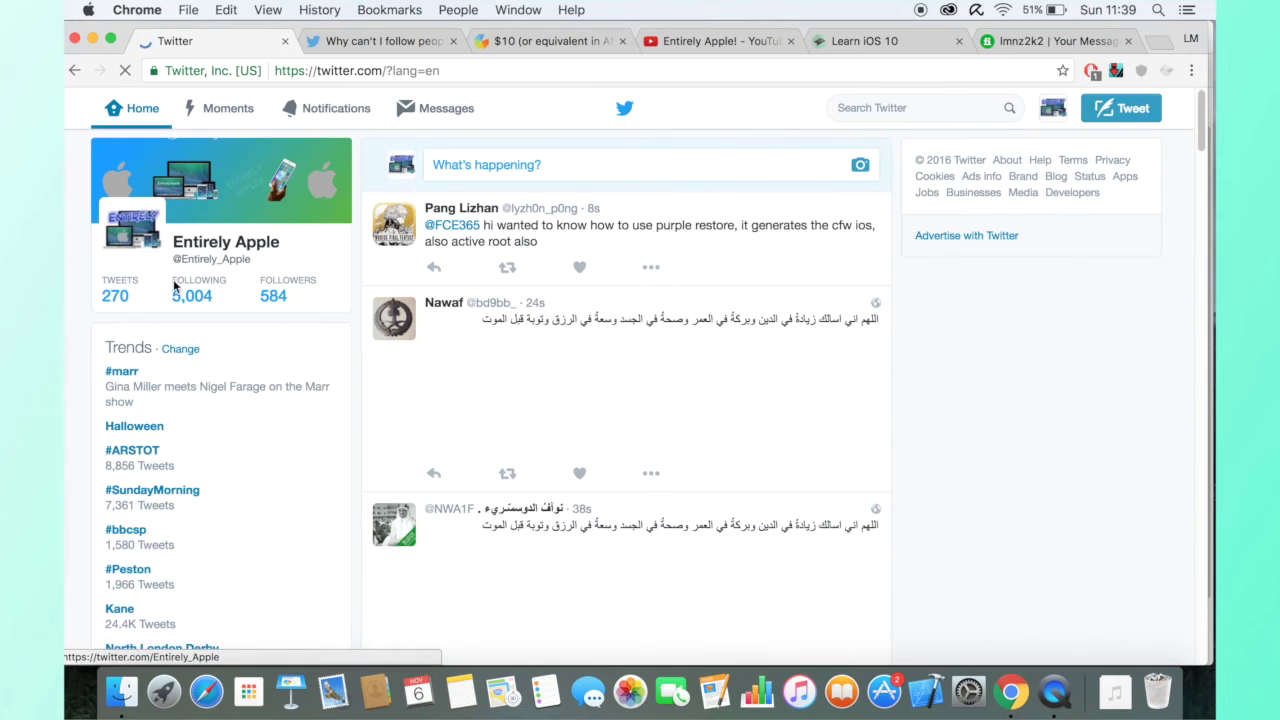
- Open the 5,004-account Following list and run the extension's Unfollow All, then revisit the help article
click(220, 290)
click(207, 295)
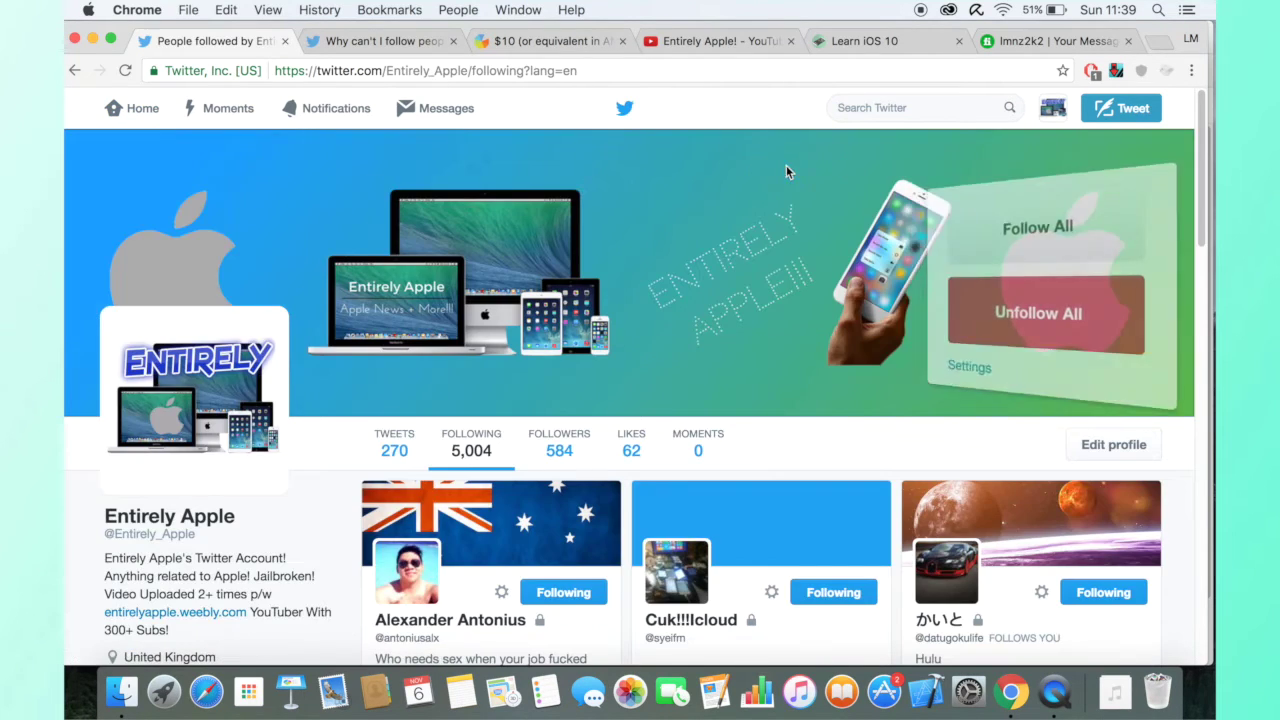
click(1007, 296)
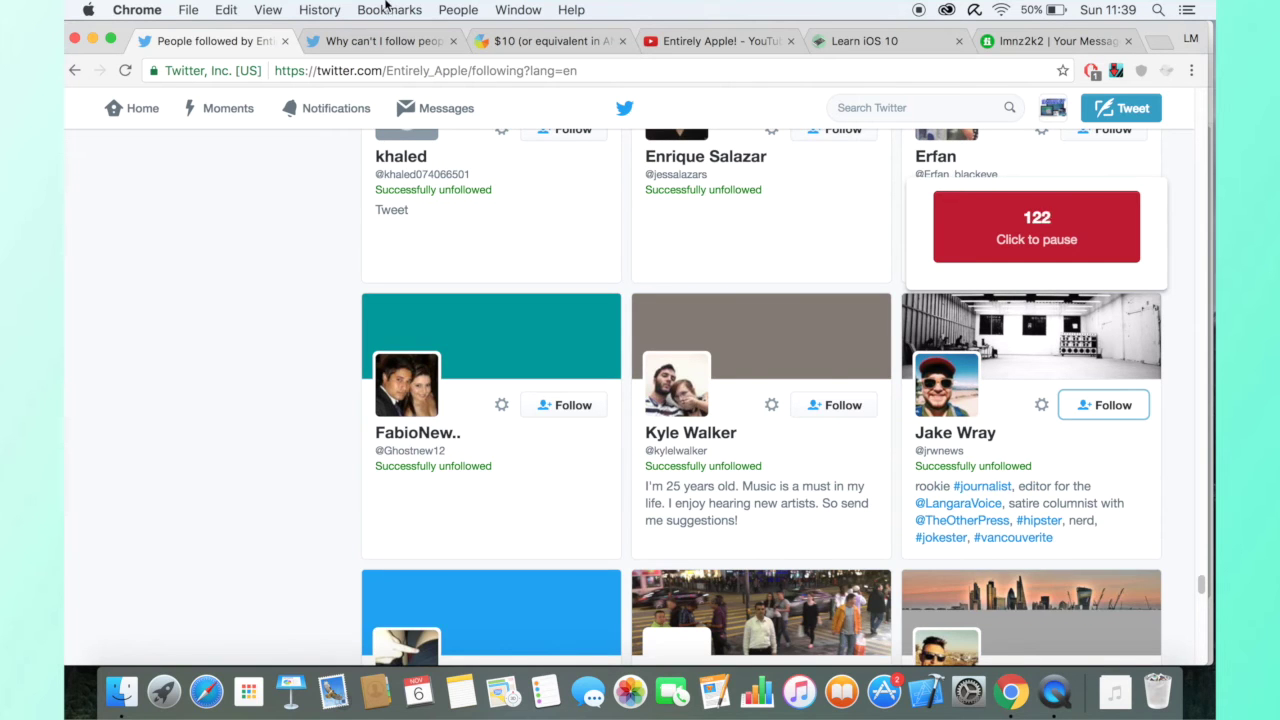
click(380, 42)
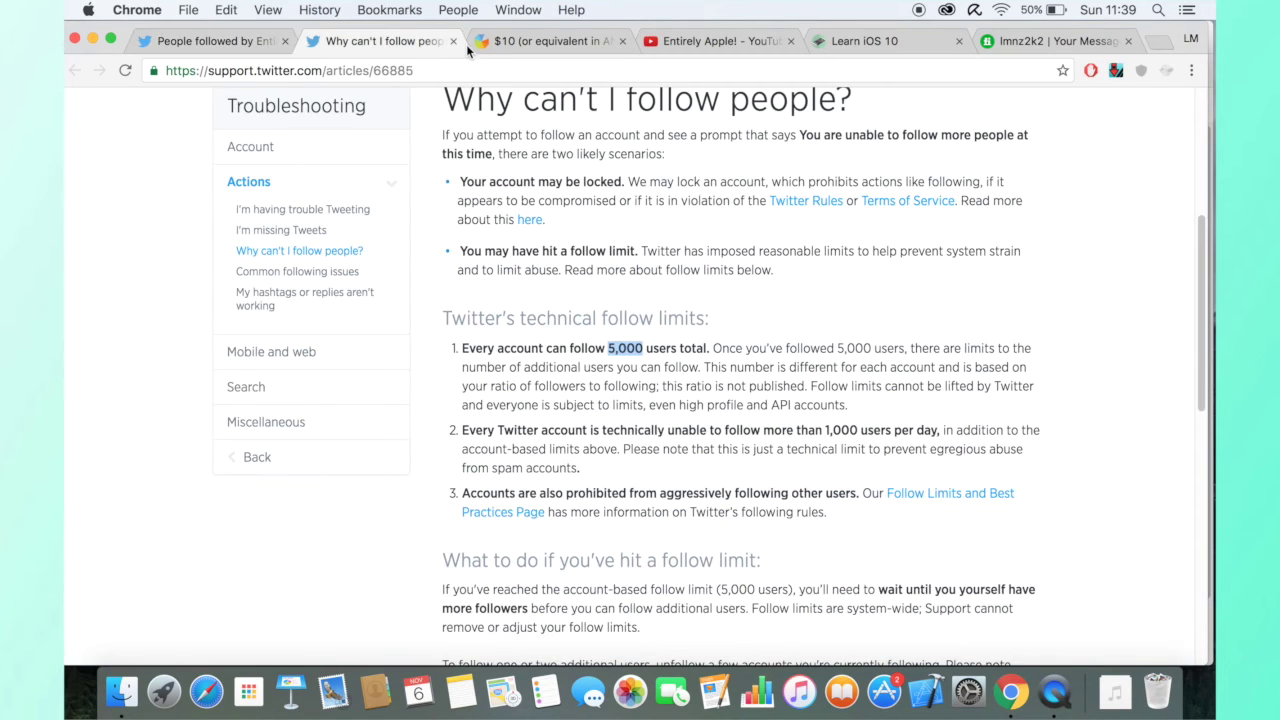
- Close the help article tab, view the Gleam iTunes giveaway, then switch to the Entirely Apple YouTube tab
click(453, 41)
click(388, 44)
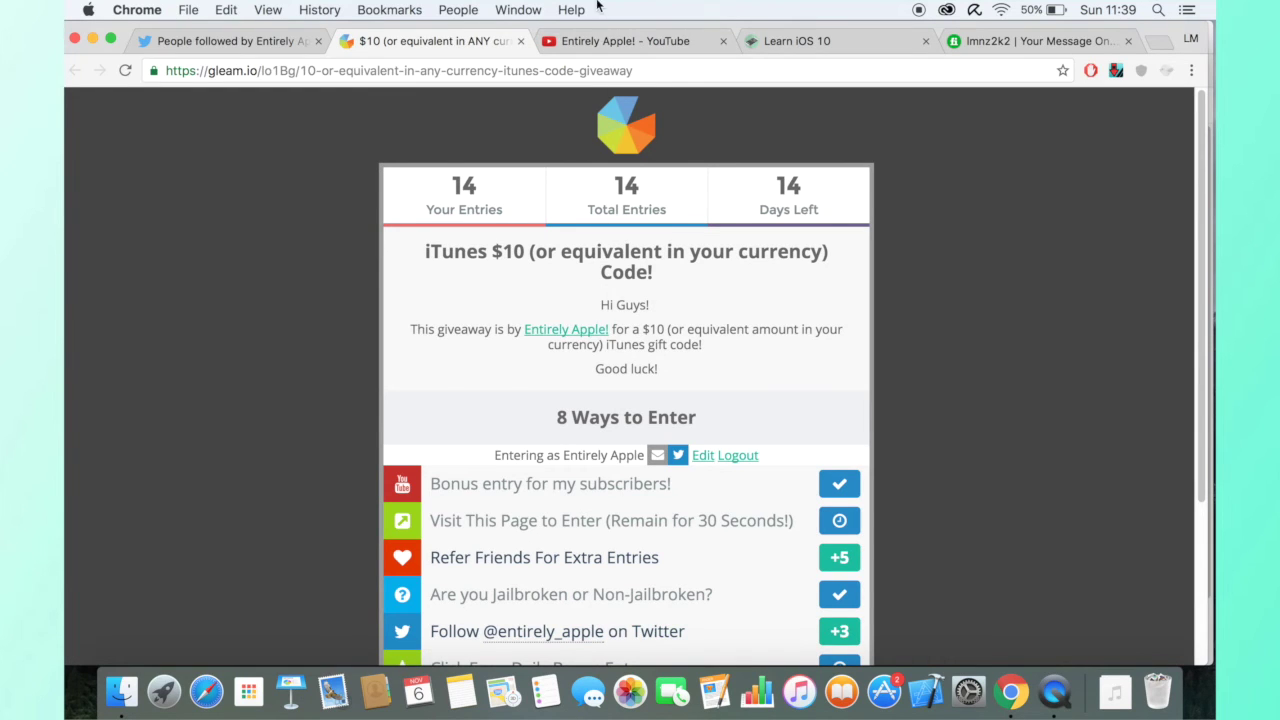
click(589, 40)
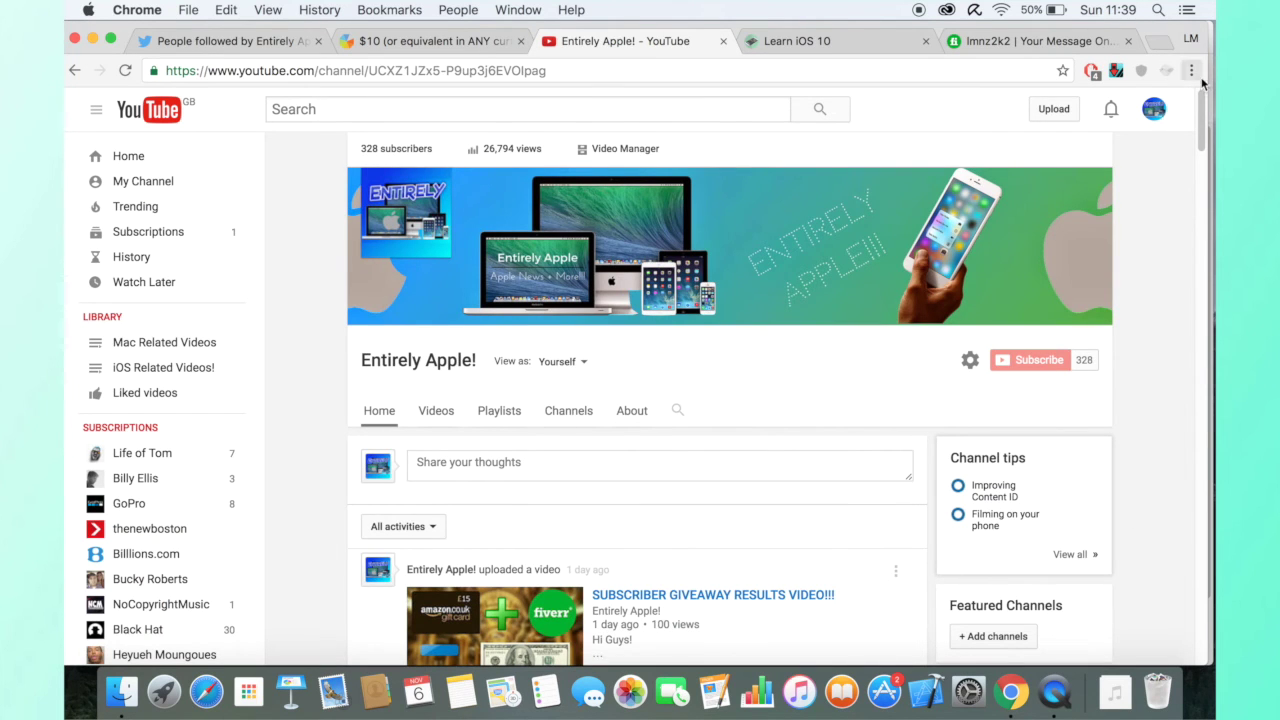
- Scroll down through the Entirely Apple! YouTube channel's uploads
scroll(1197, 105, down, 5)
scroll(1152, 108, down, 2)
scroll(1194, 166, down, 4)
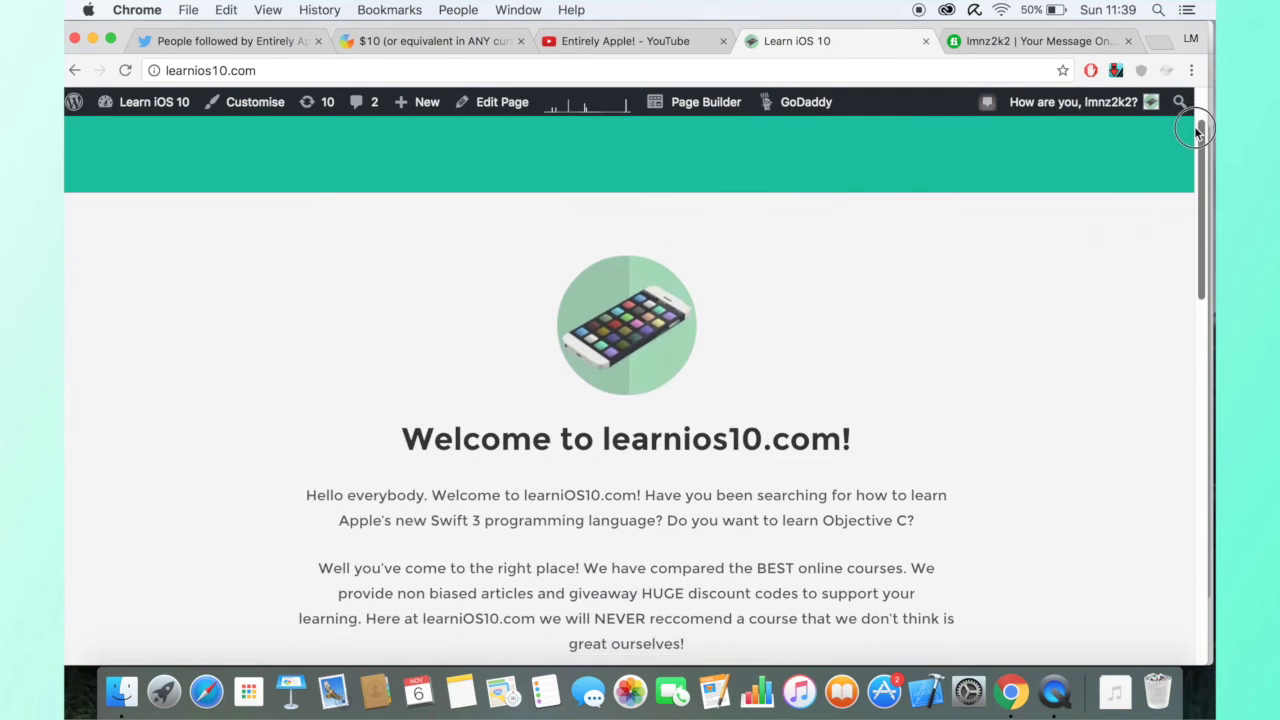
scroll(1134, 297, down, 4)
scroll(1118, 306, up, 10)
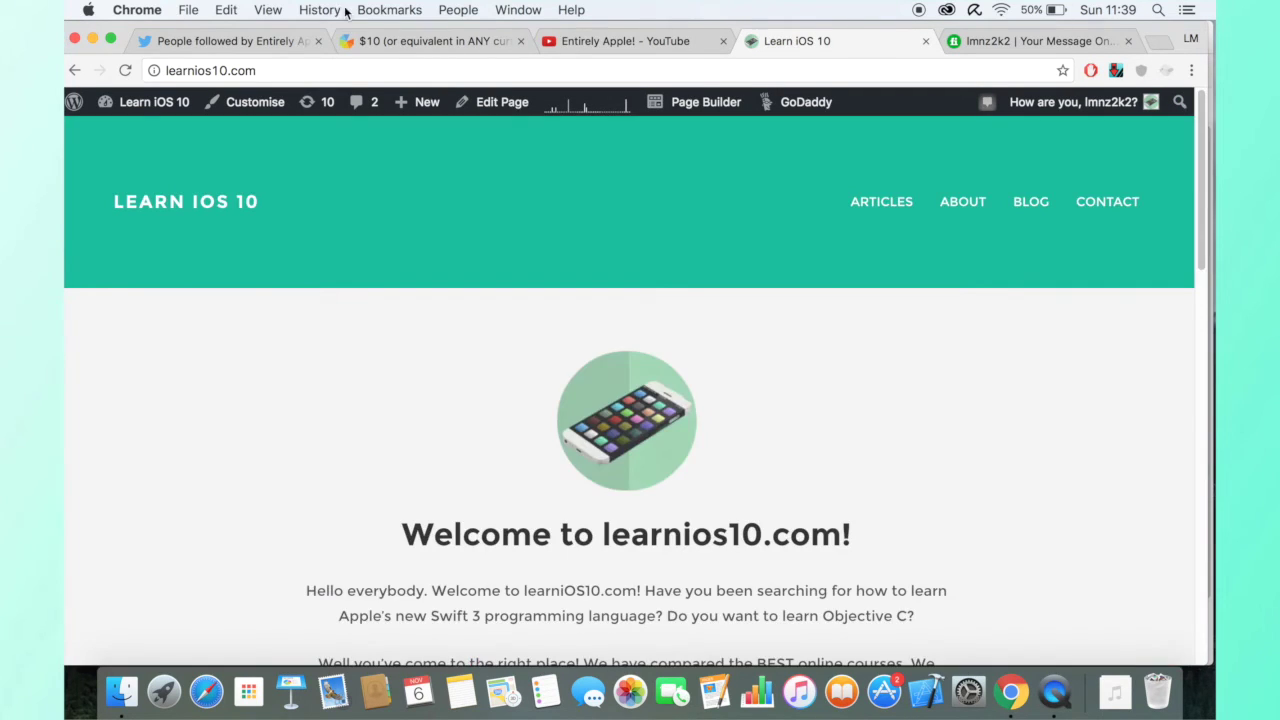
click(285, 70)
click(338, 395)
drag(1201, 180, 1183, 450)
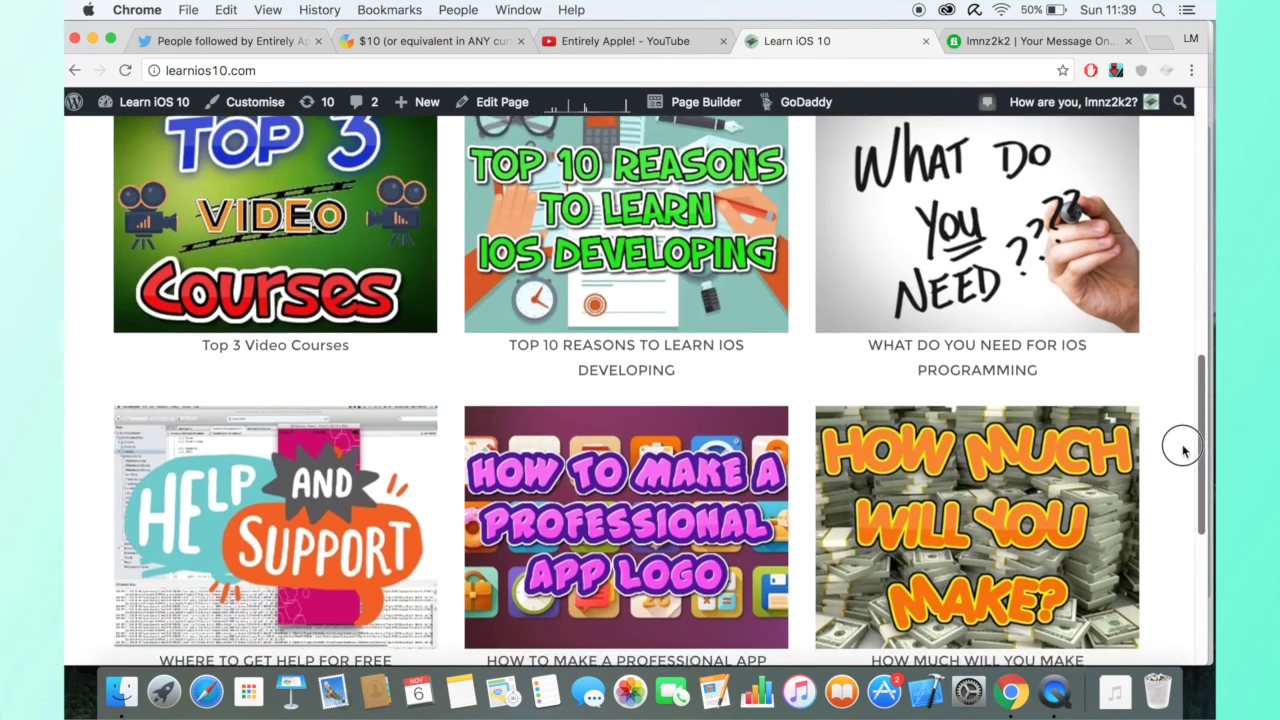
drag(1183, 450, 1100, 120)
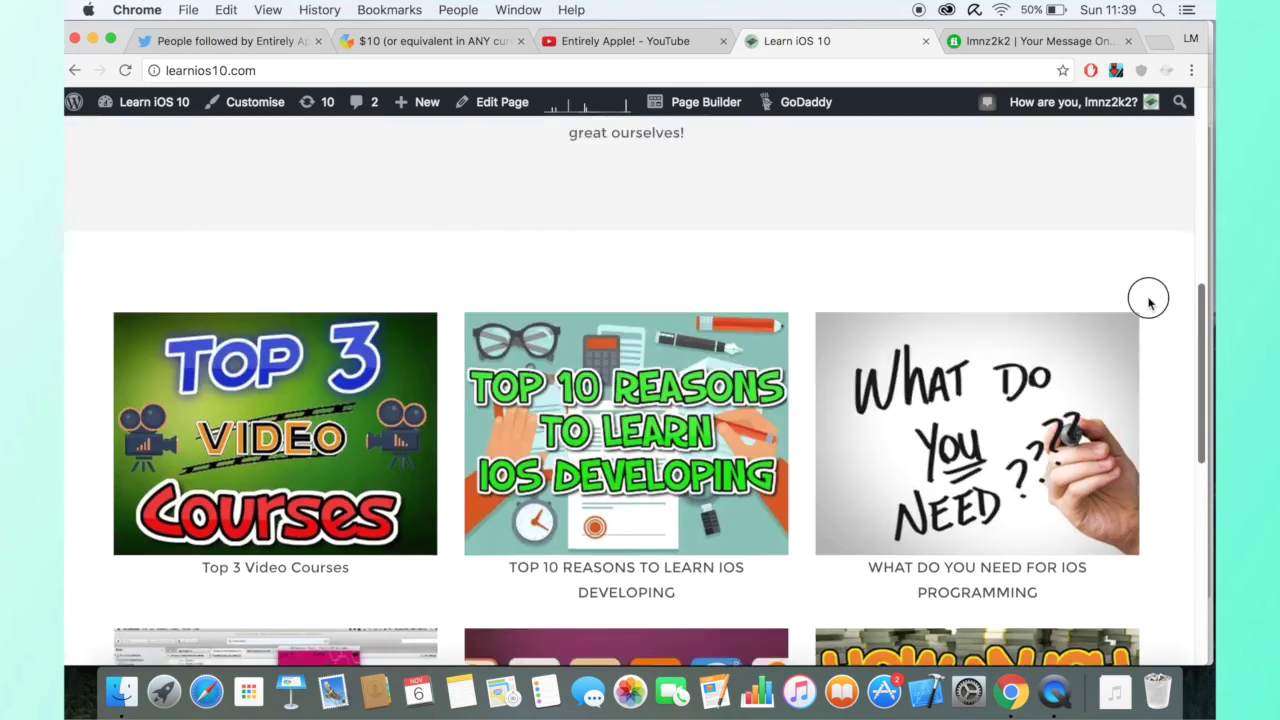
click(1016, 41)
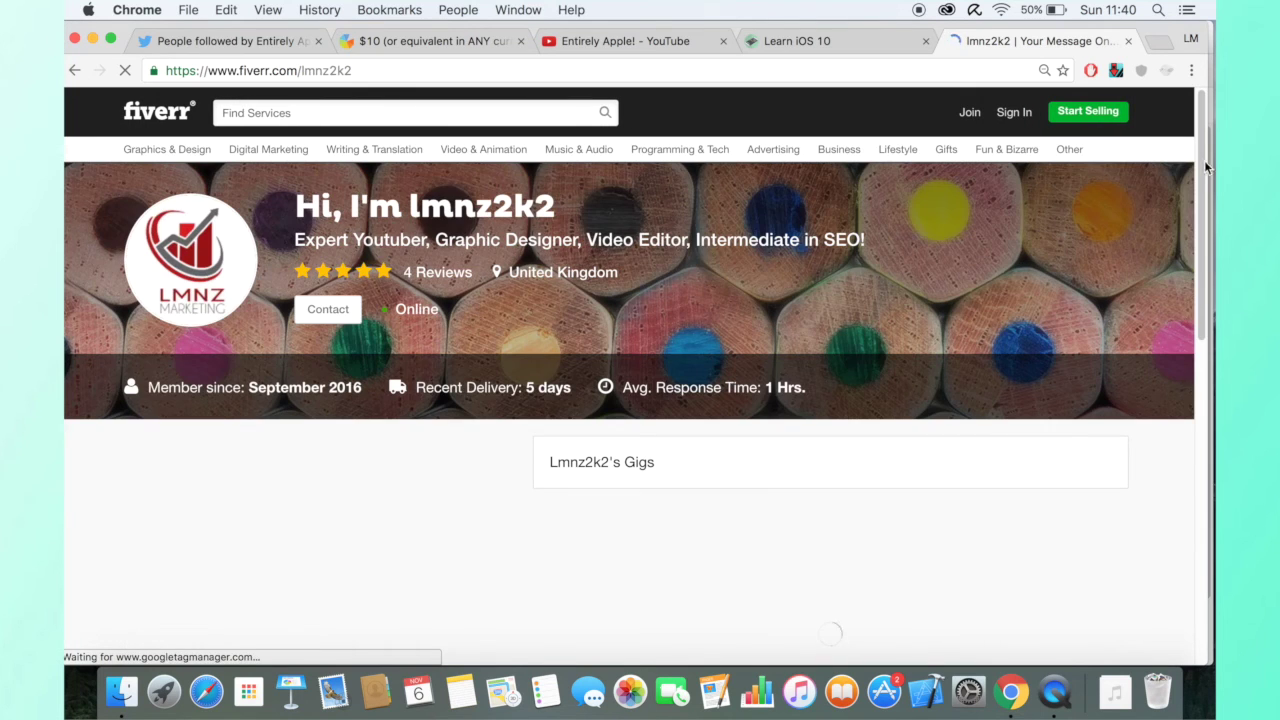
drag(1199, 163, 1160, 247)
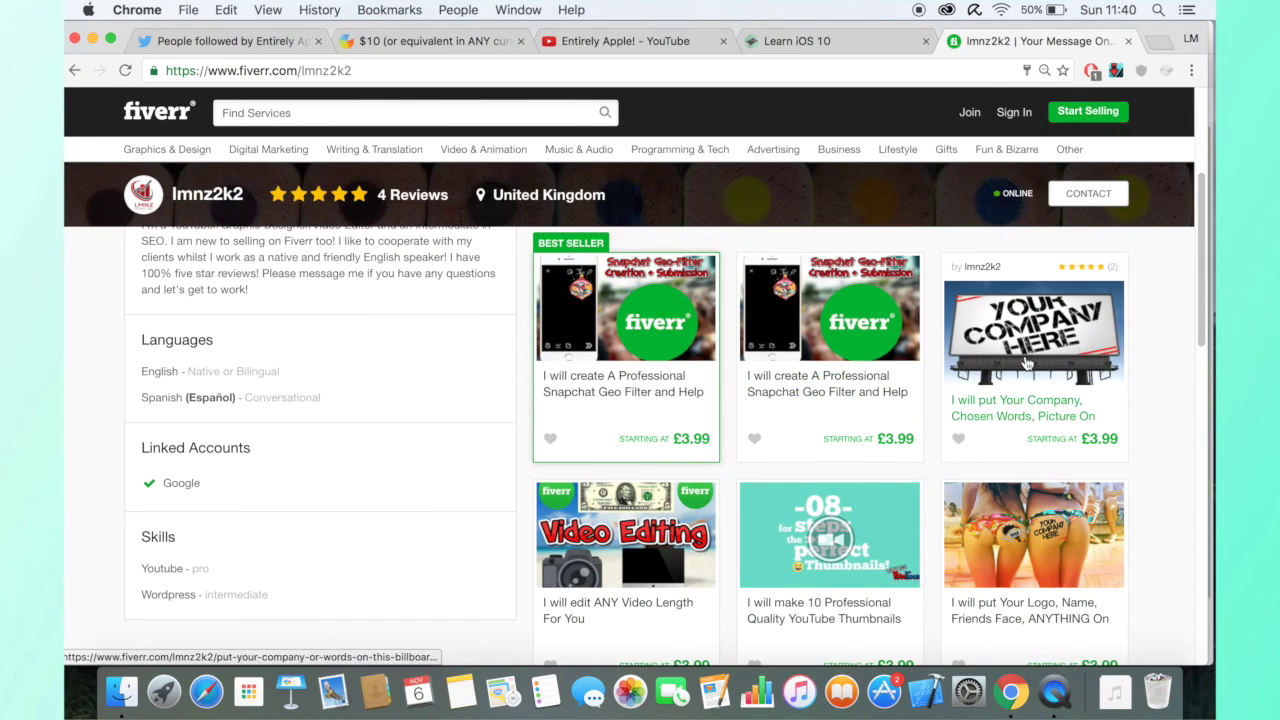
drag(1197, 277, 1200, 357)
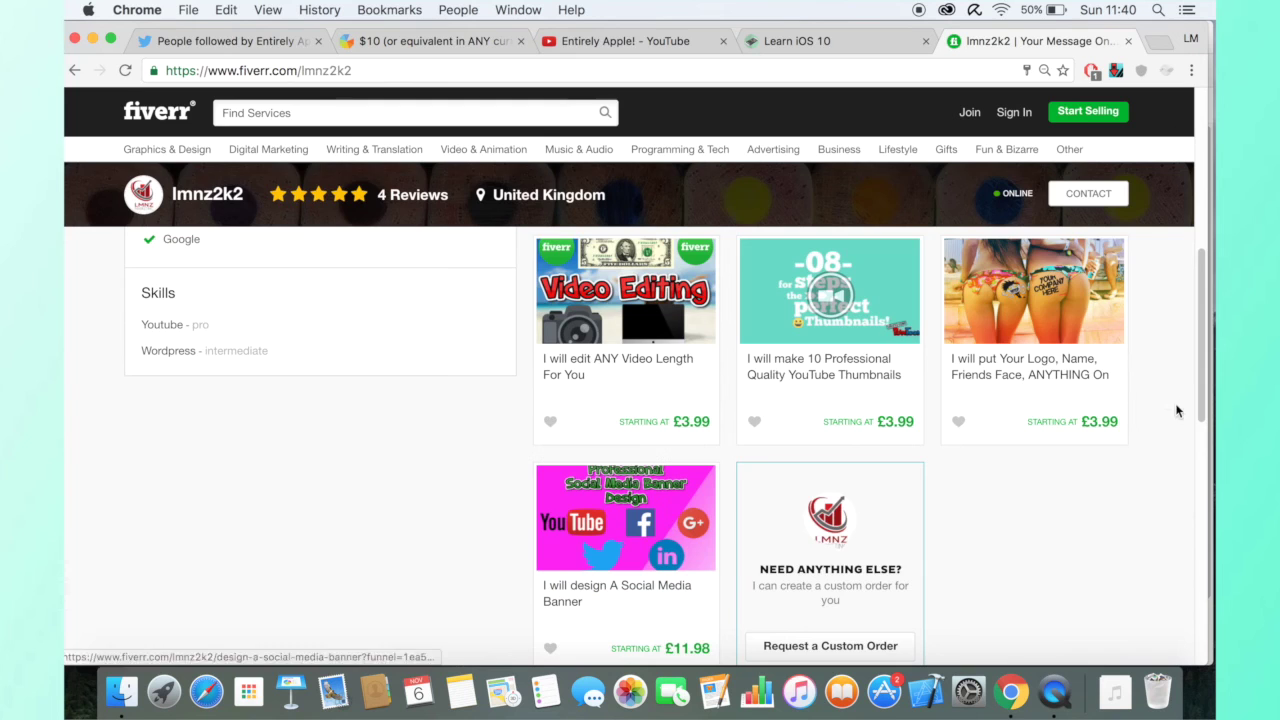
drag(1201, 388, 792, 183)
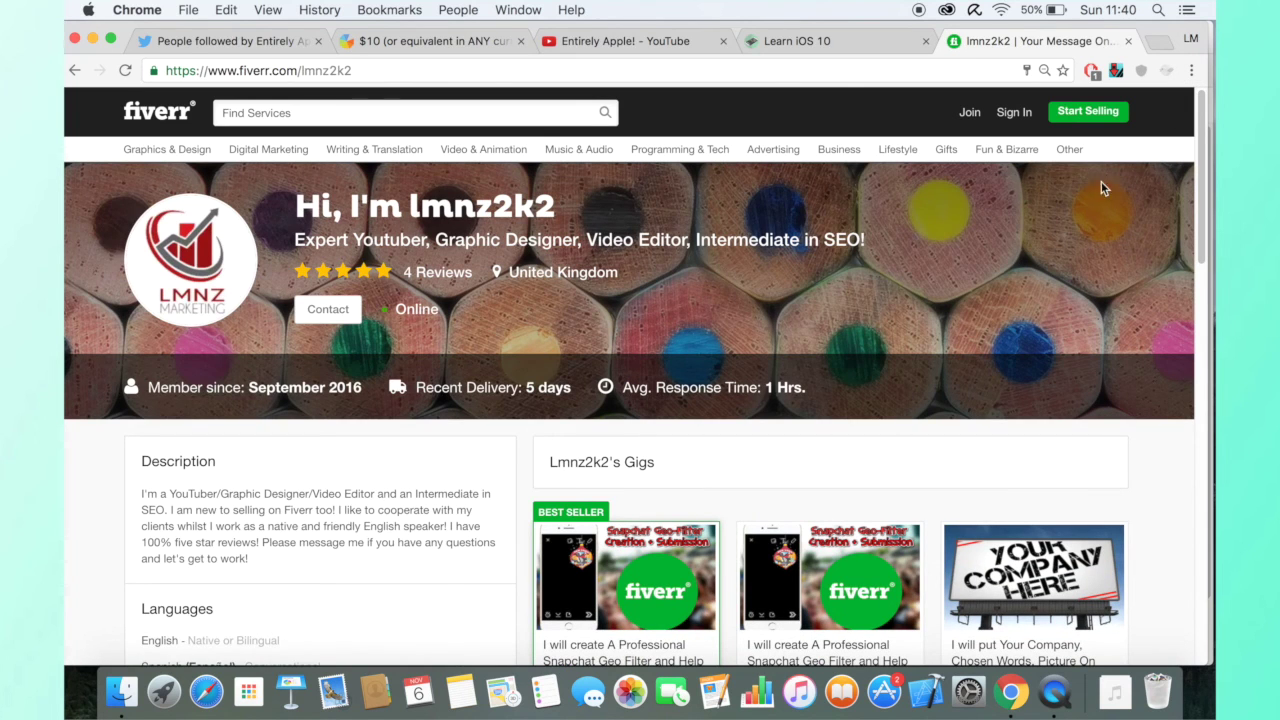
click(318, 70)
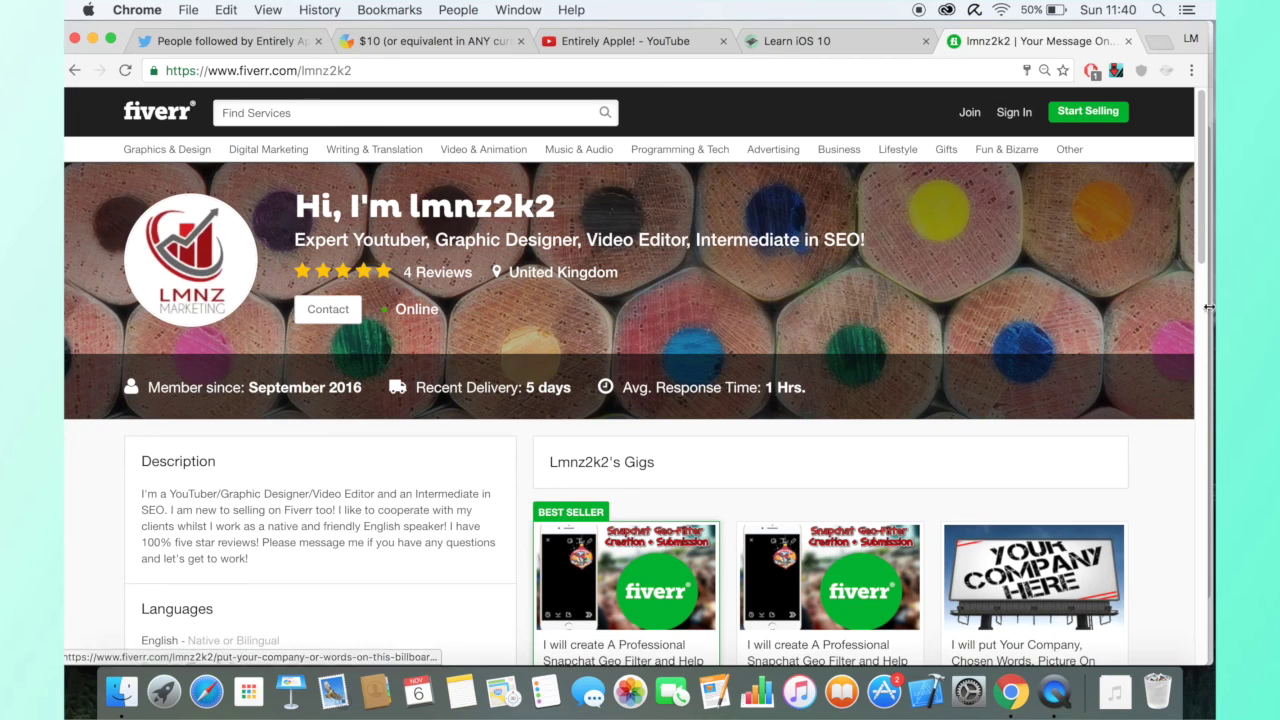
drag(1203, 255, 1193, 370)
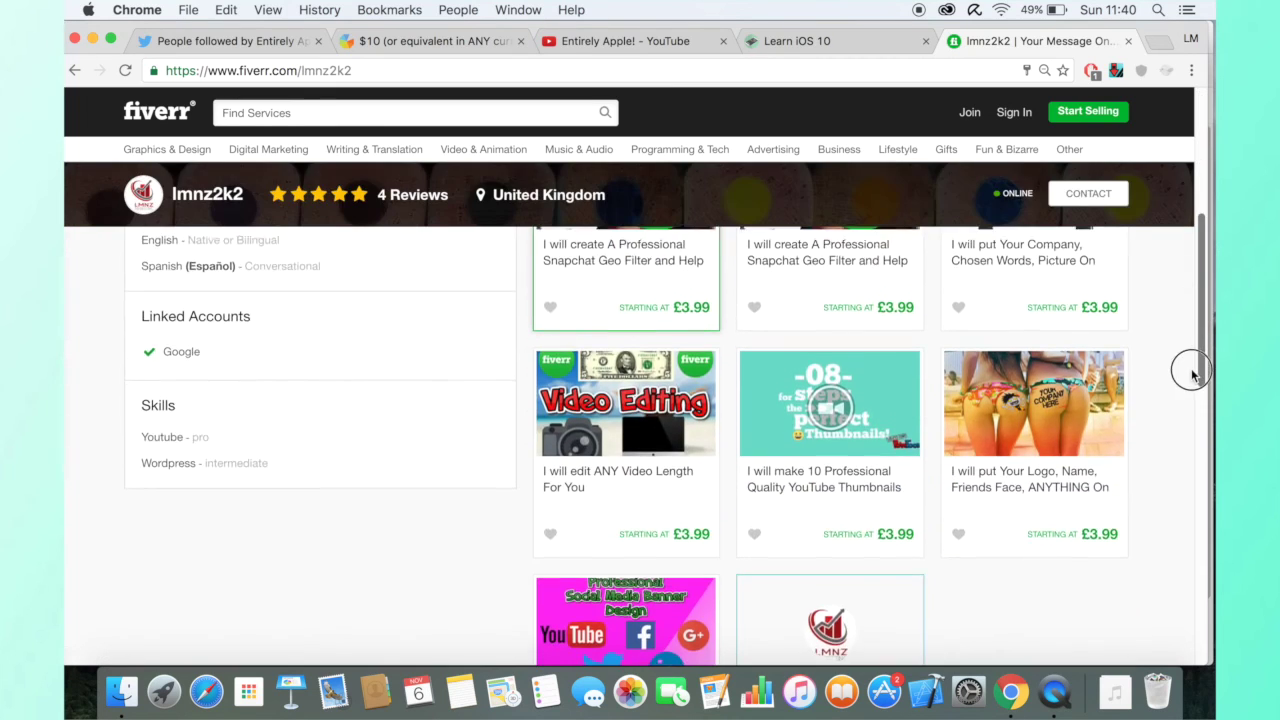
mouse_move(1193, 370)
mouse_down()
mouse_move(1160, 308)
mouse_move(1113, 118)
mouse_up()
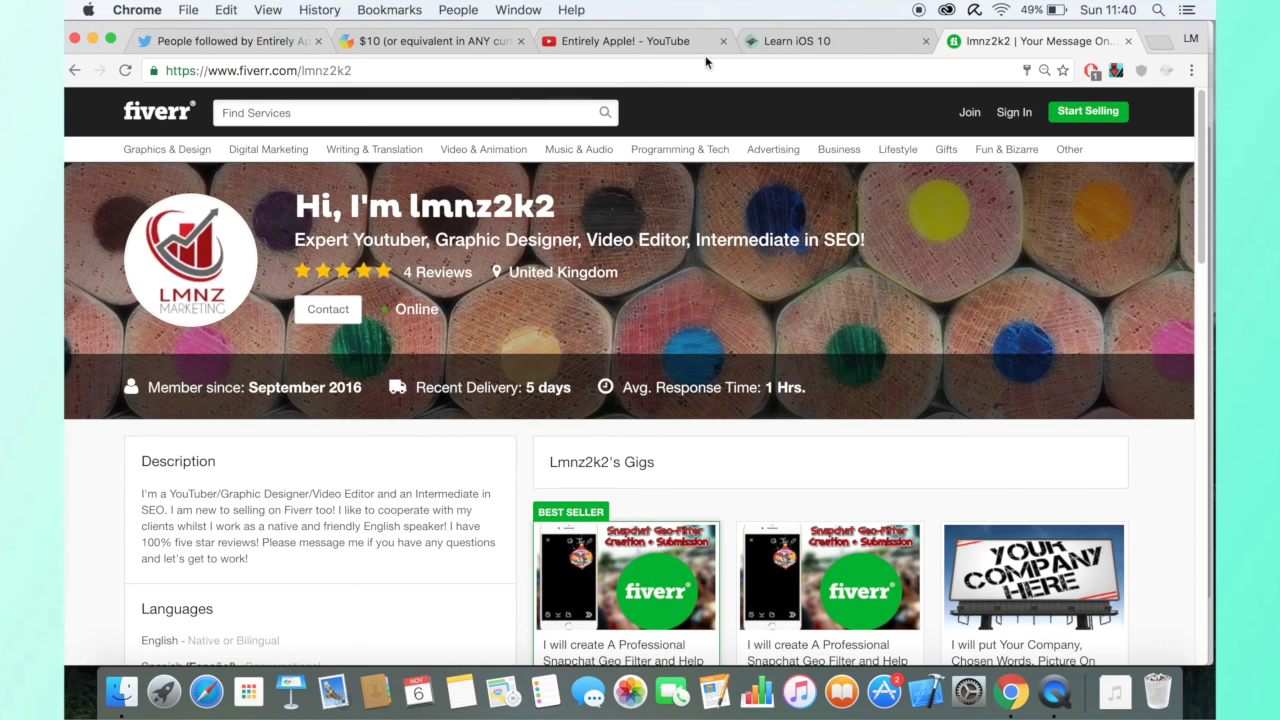
key(super+3)
click(192, 44)
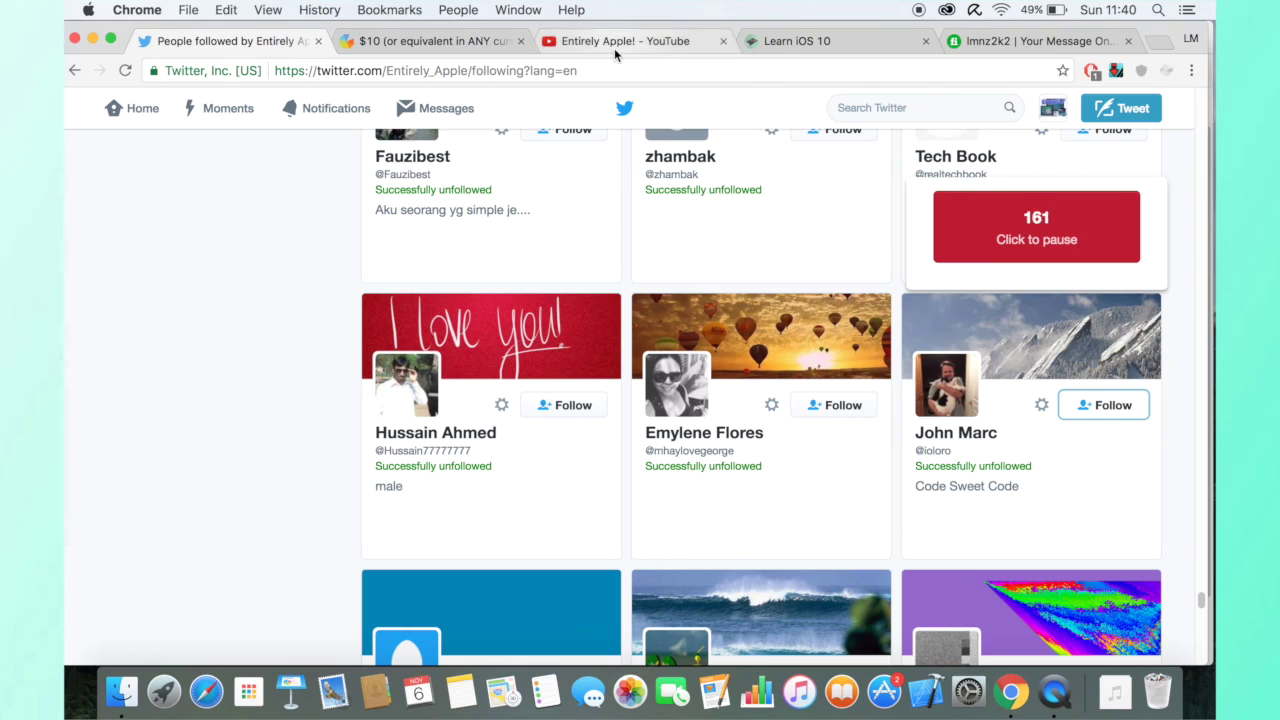
- Move the Entirely Apple! YouTube tab to the first position and reload it
drag(620, 45, 263, 35)
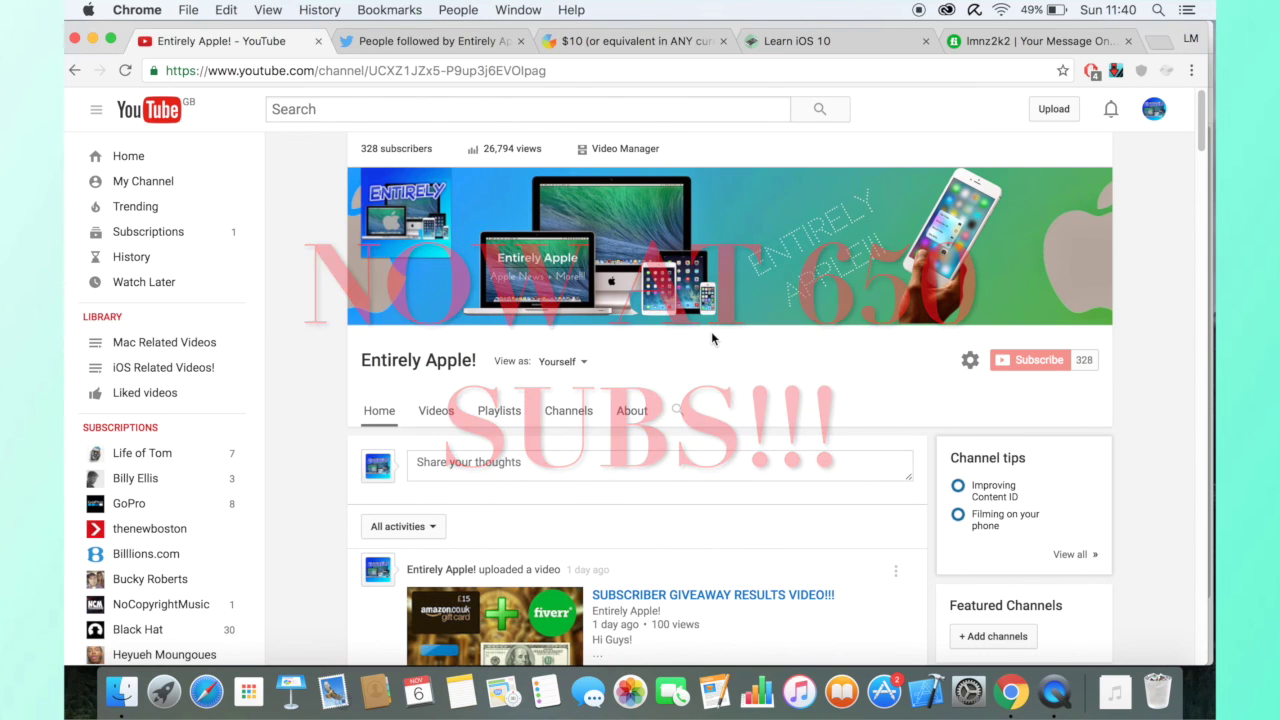
key(super+r)
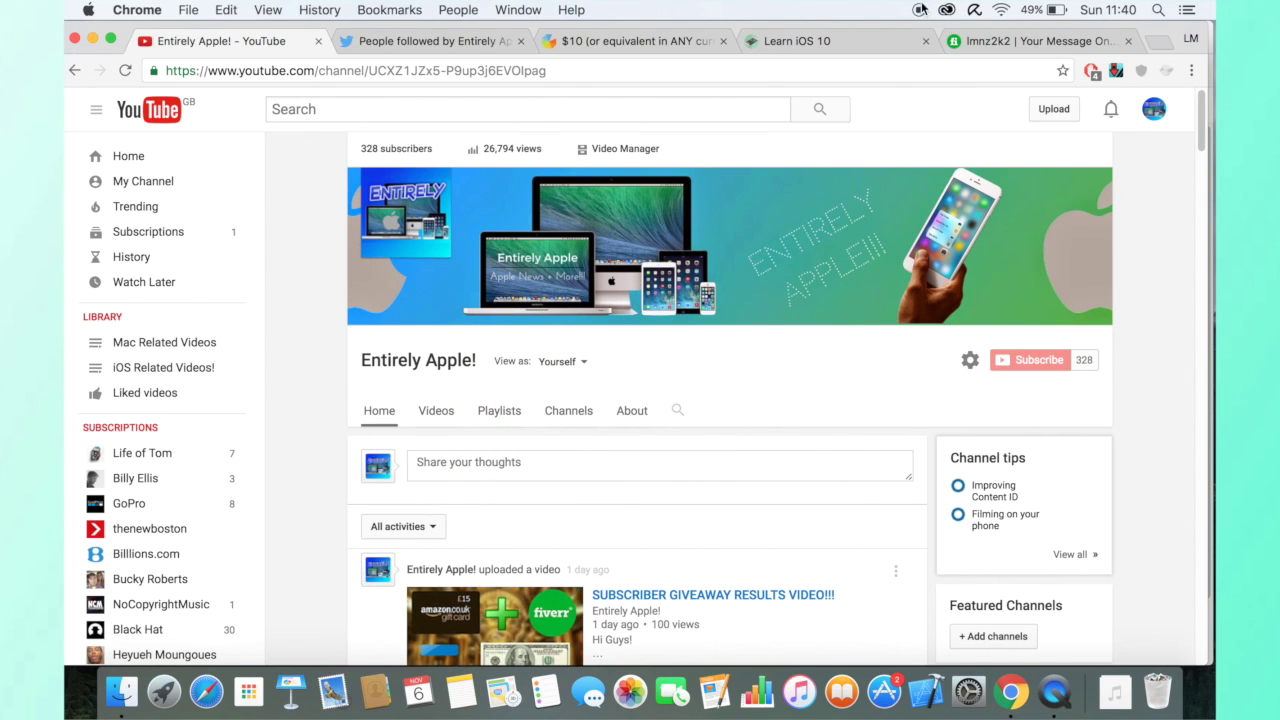